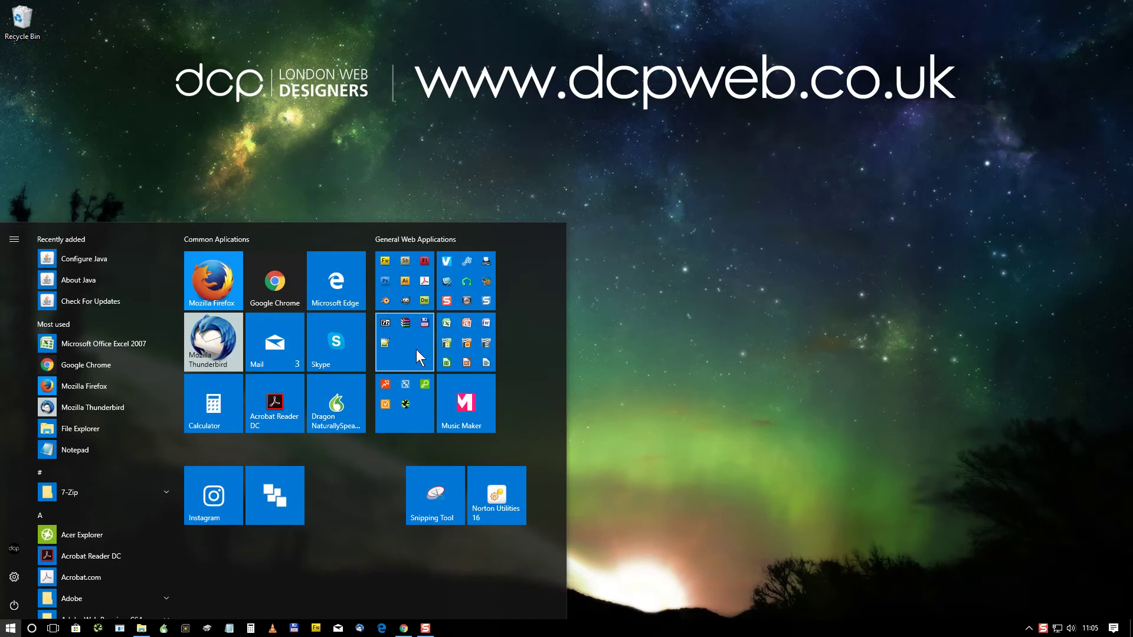
Launch Audacity from its tile in the Windows 10 Start menu
{"action": "left_click", "coordinate": [464, 282]}
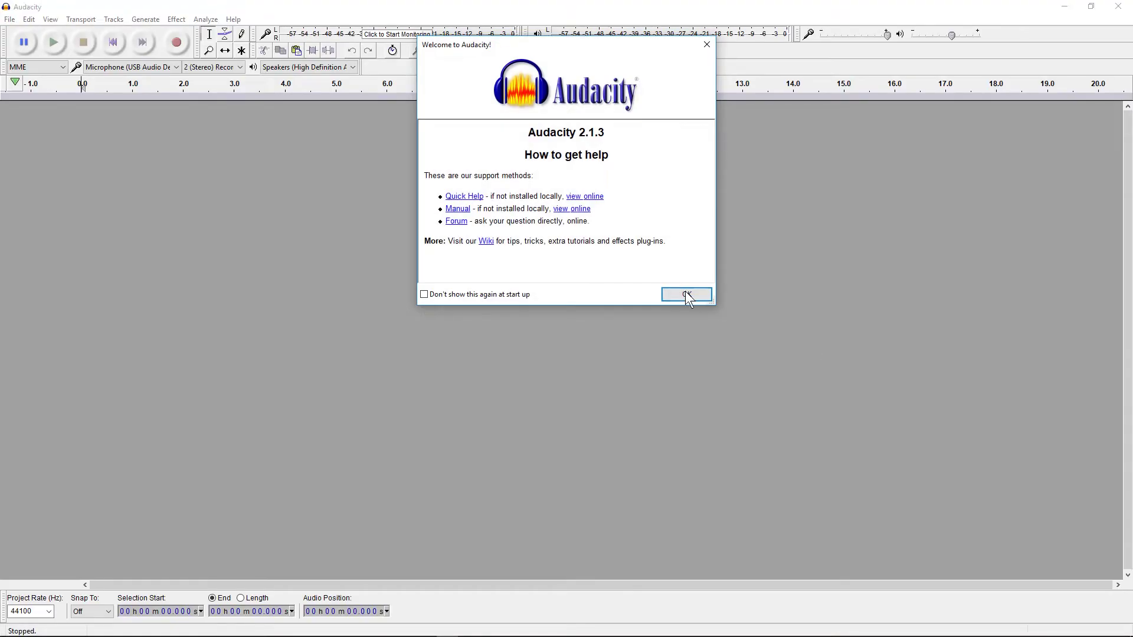
Dismiss the welcome dialog and drag Music Track - 01.mp3 from File Explorer into the project
{"action": "left_click", "coordinate": [684, 294]}
{"action": "key", "text": "alt+Tab"}
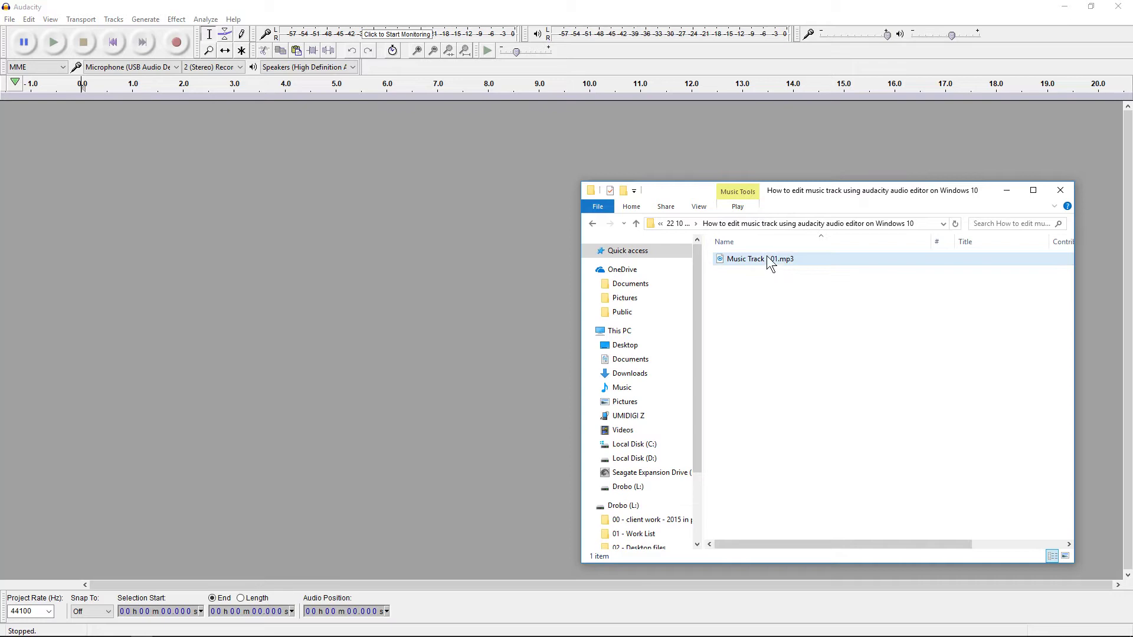
{"action": "left_click_drag", "start_coordinate": [763, 254], "coordinate": [324, 300]}
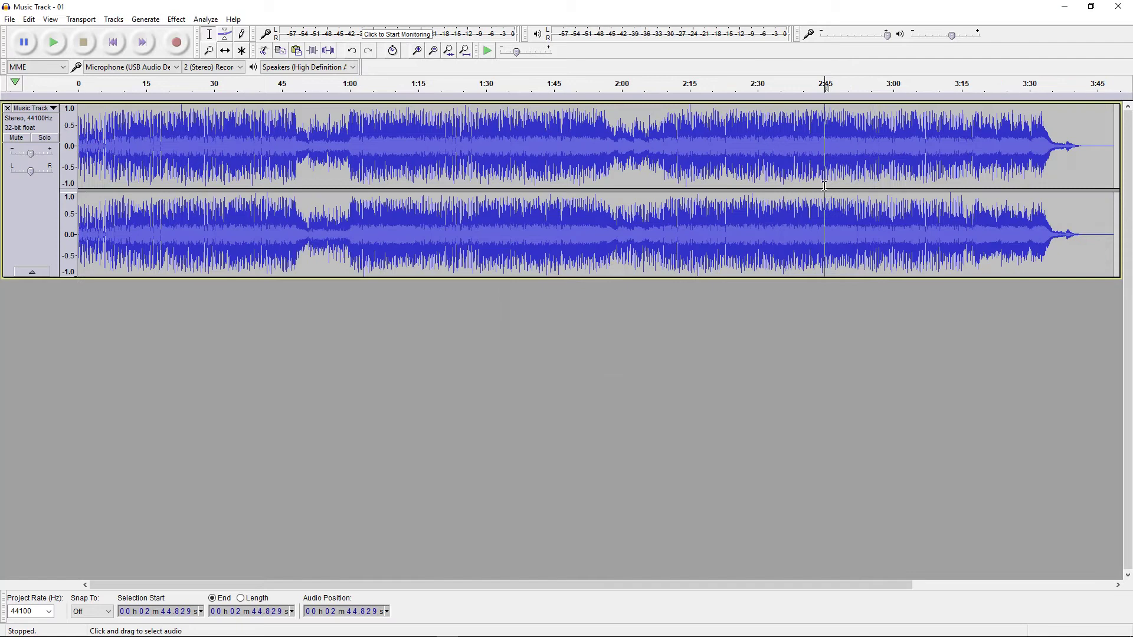
{"action": "left_click_drag", "start_coordinate": [825, 210], "coordinate": [291, 213]}
{"action": "key", "text": "alt+Tab"}
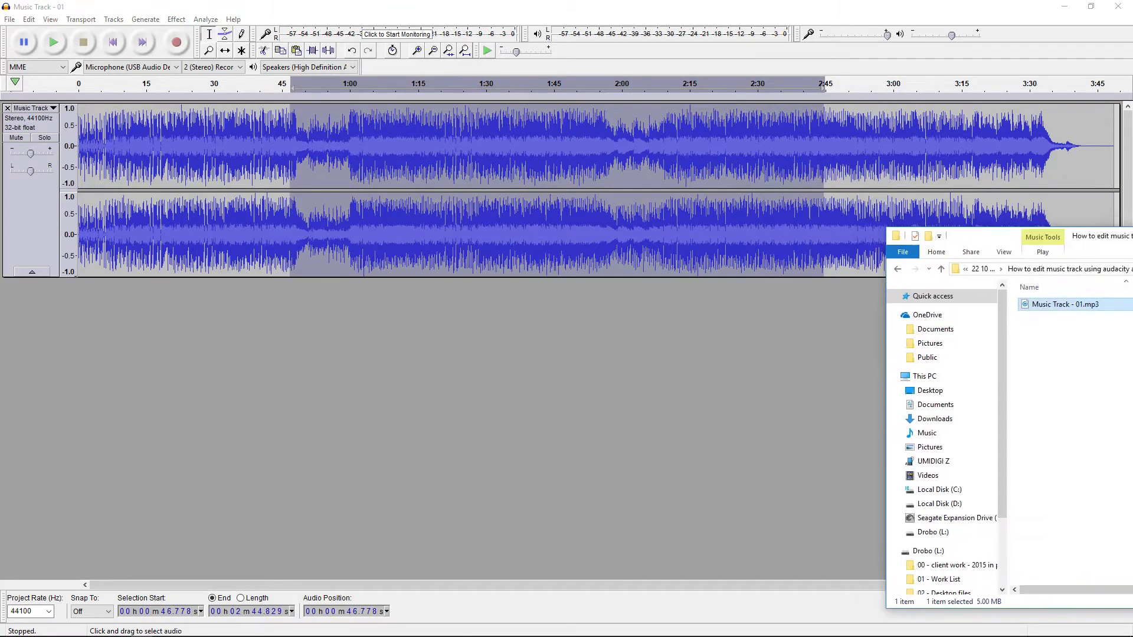
Return to the track start and audition the song's opening
{"action": "left_click", "coordinate": [354, 171]}
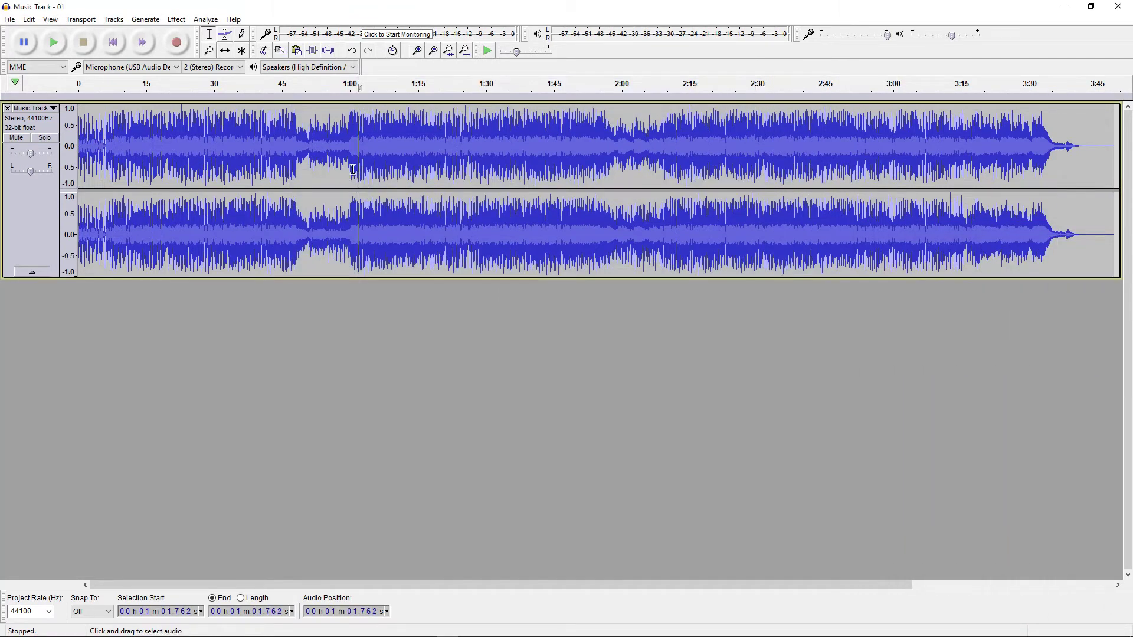
{"action": "left_click_drag", "start_coordinate": [182, 131], "coordinate": [175, 131]}
{"action": "left_click", "coordinate": [351, 137]}
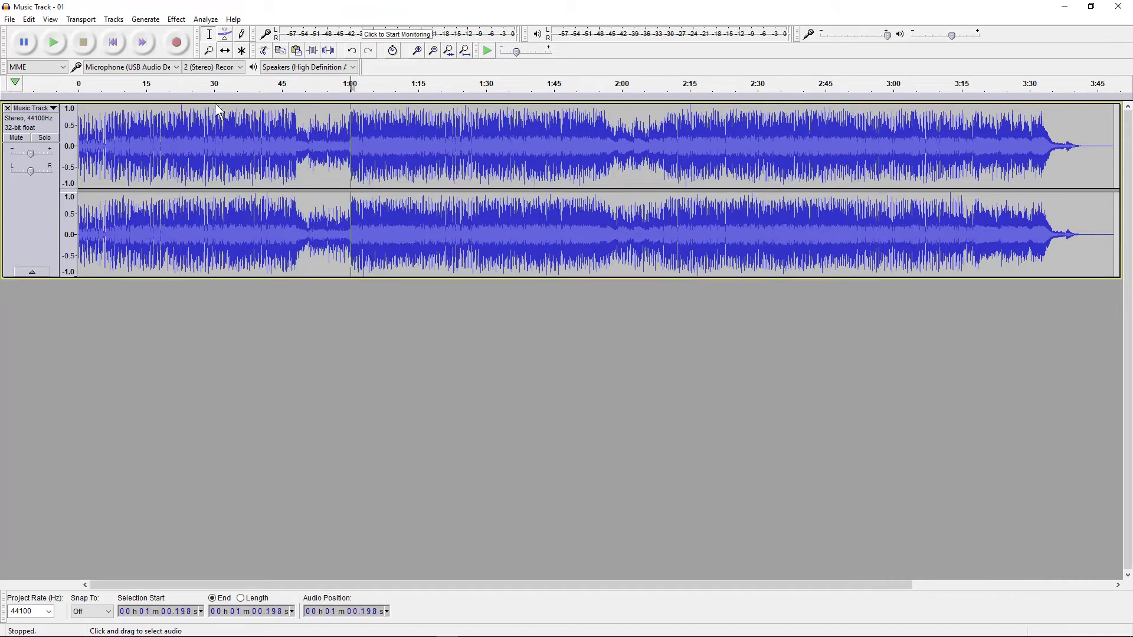
{"action": "left_click", "coordinate": [109, 40]}
{"action": "left_click", "coordinate": [145, 41]}
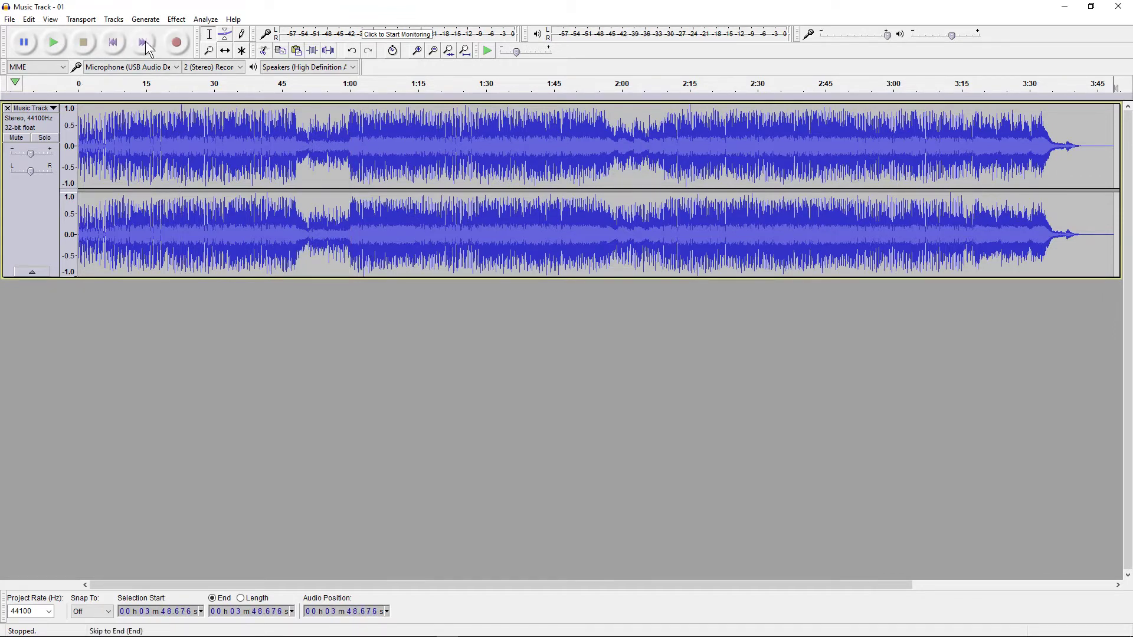
{"action": "left_click", "coordinate": [114, 43]}
{"action": "left_click", "coordinate": [59, 38]}
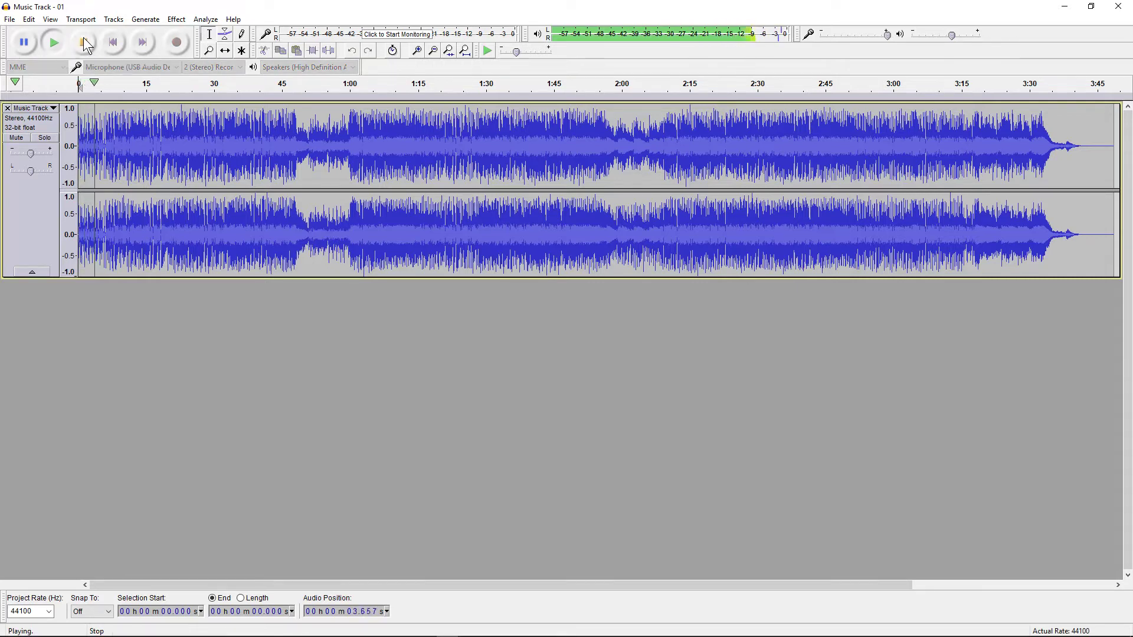
{"action": "left_click", "coordinate": [83, 42]}
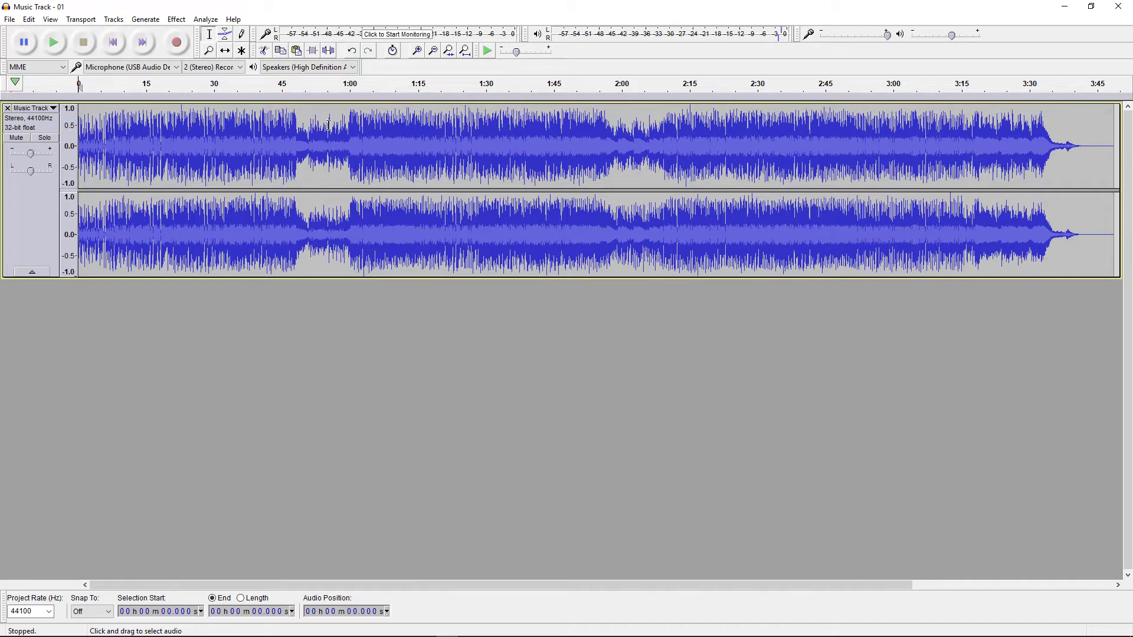
Mark the point at about 48.6 s and play from there to check it
{"action": "left_click", "coordinate": [299, 125]}
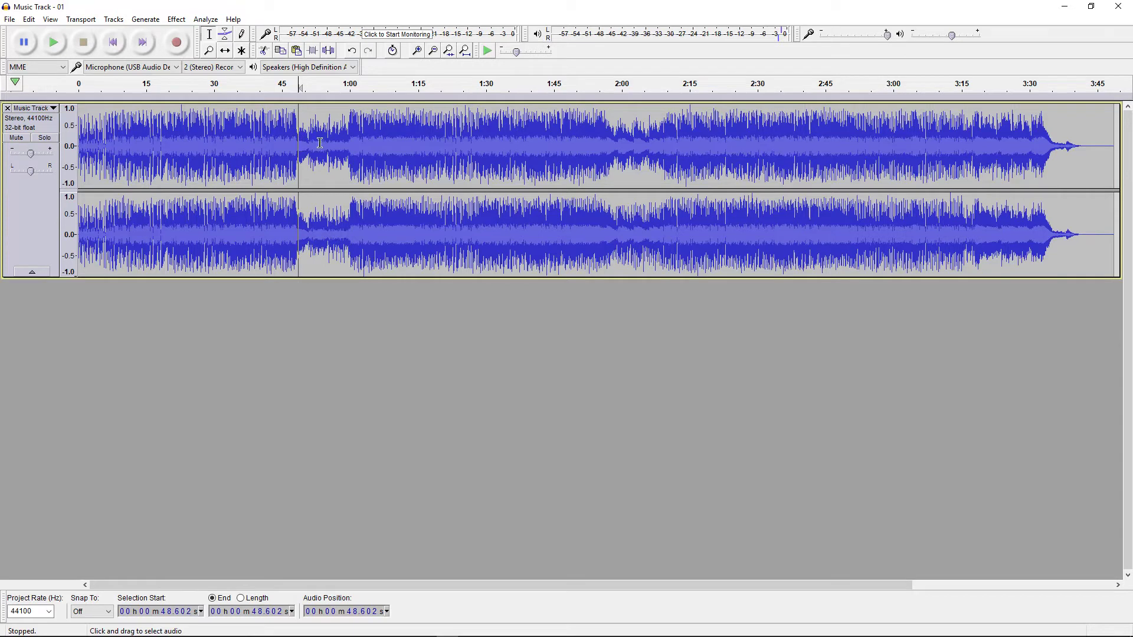
{"action": "left_click", "coordinate": [52, 43]}
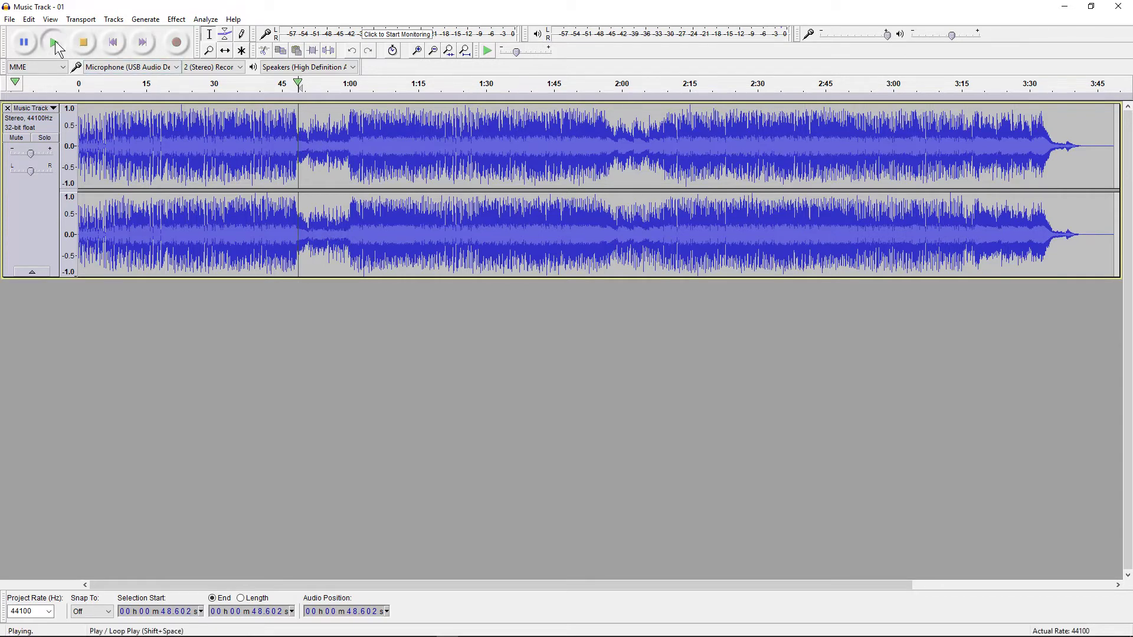
{"action": "left_click", "coordinate": [84, 46]}
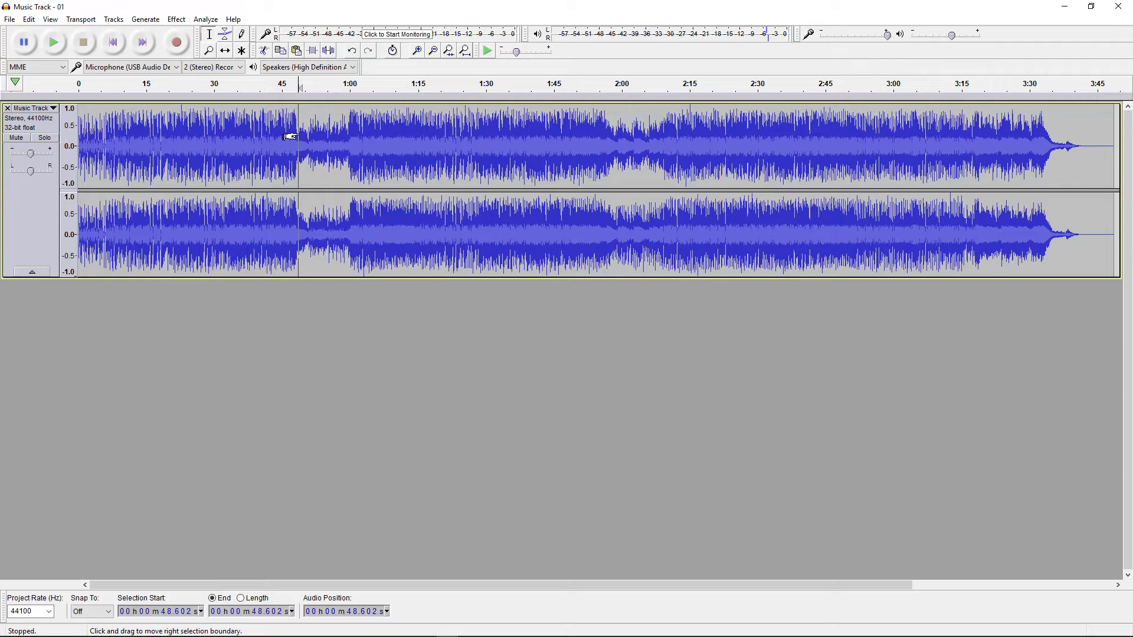
Select from 0 to 48.6 s, cut it, and play the trimmed track to check
{"action": "left_click_drag", "start_coordinate": [290, 136], "coordinate": [46, 138]}
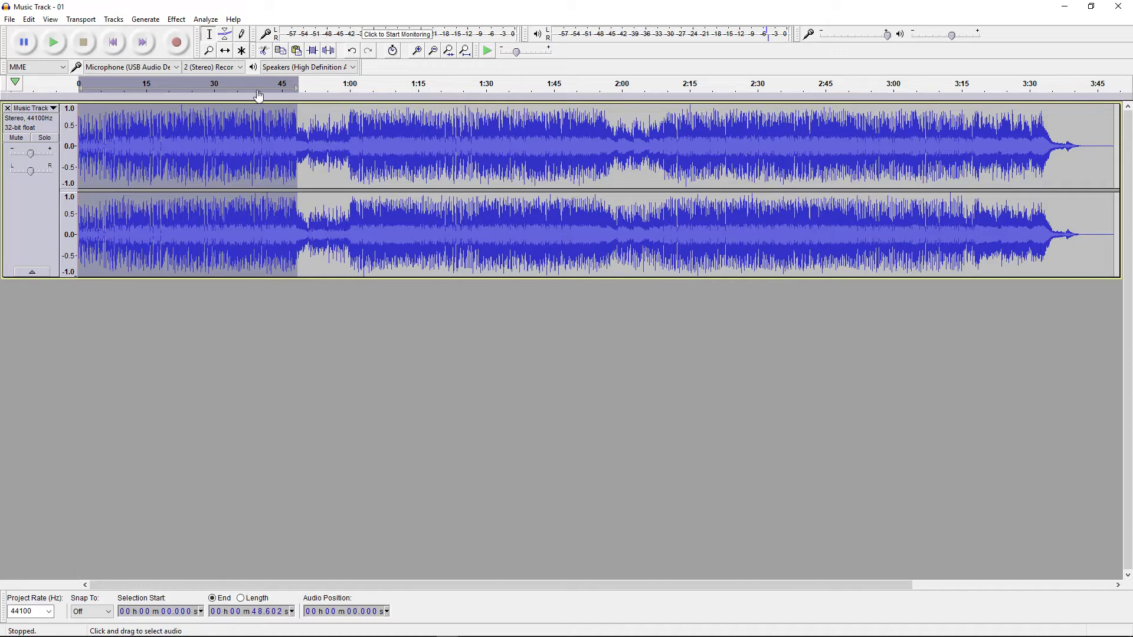
{"action": "left_click", "coordinate": [265, 50]}
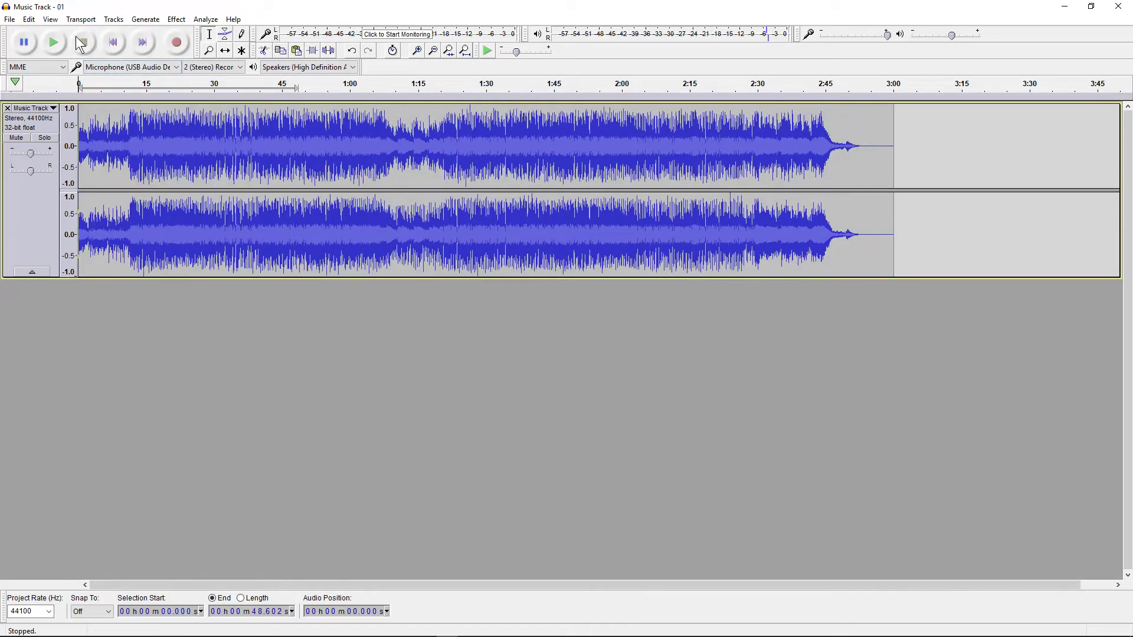
{"action": "left_click", "coordinate": [54, 41]}
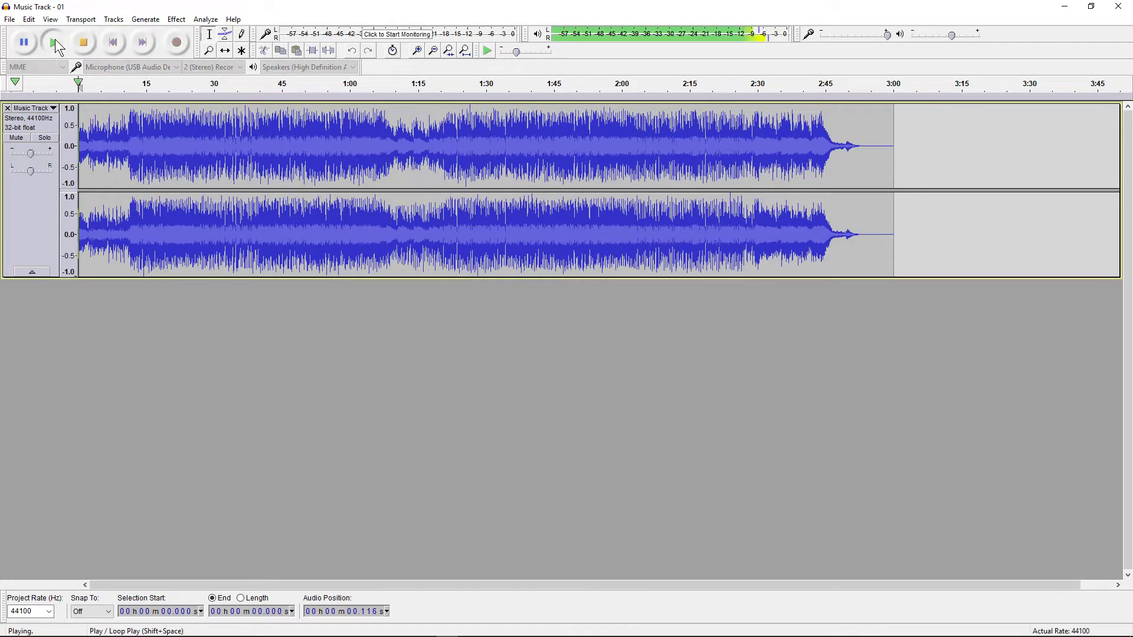
{"action": "left_click", "coordinate": [89, 39]}
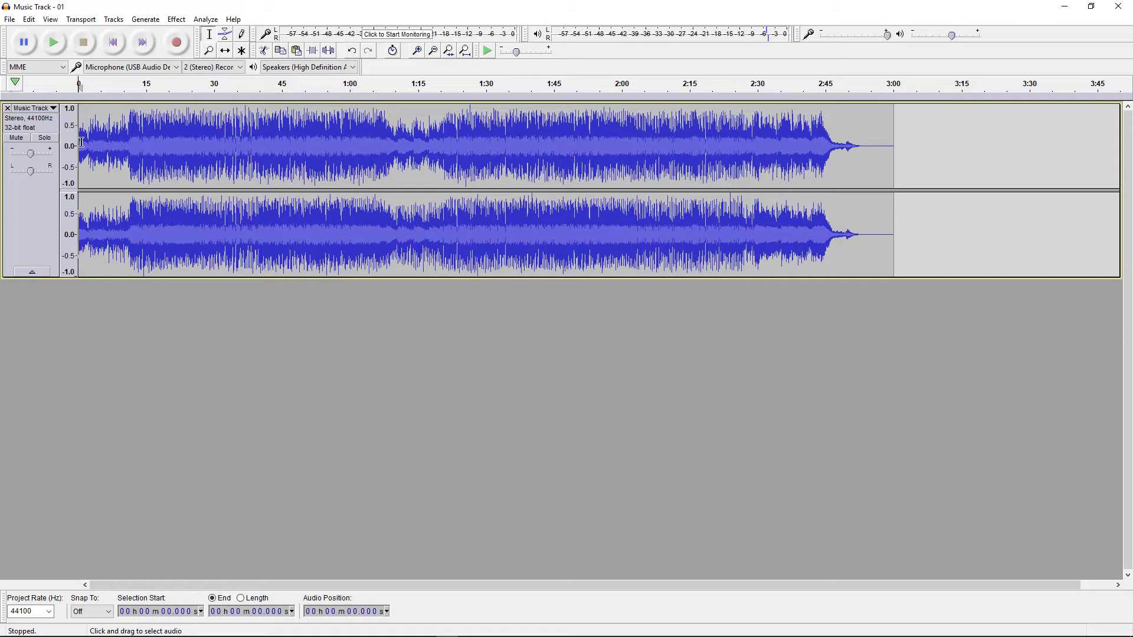
Apply Fade In to the first 14.2 seconds and play back the opening
{"action": "left_click", "coordinate": [142, 132]}
{"action": "left_click_drag", "start_coordinate": [142, 132], "coordinate": [36, 132]}
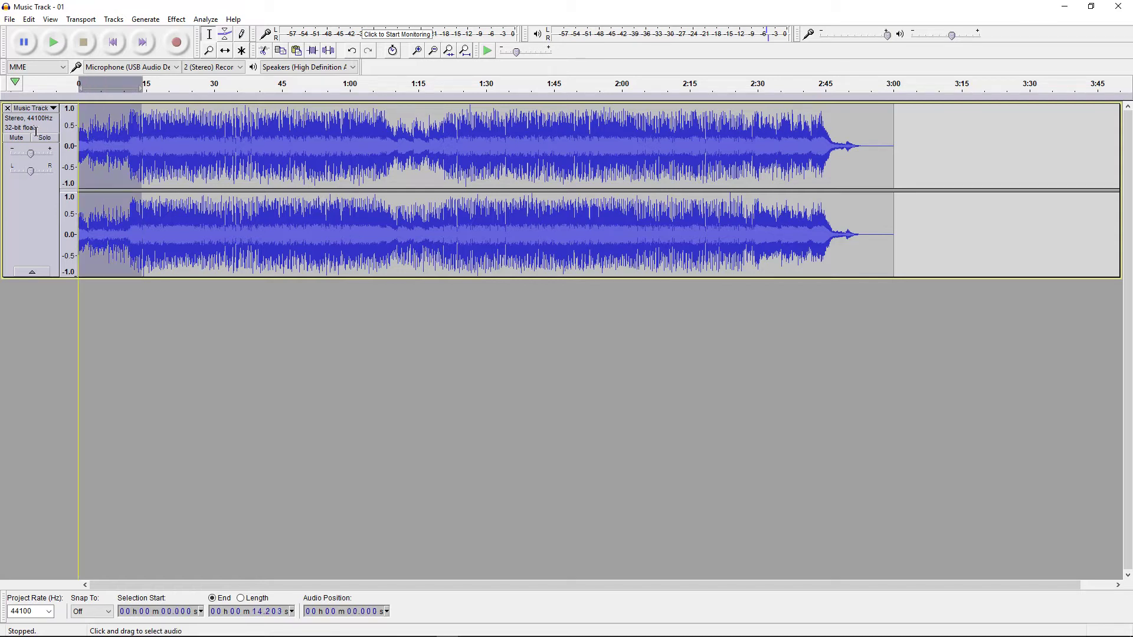
{"action": "left_click", "coordinate": [176, 19]}
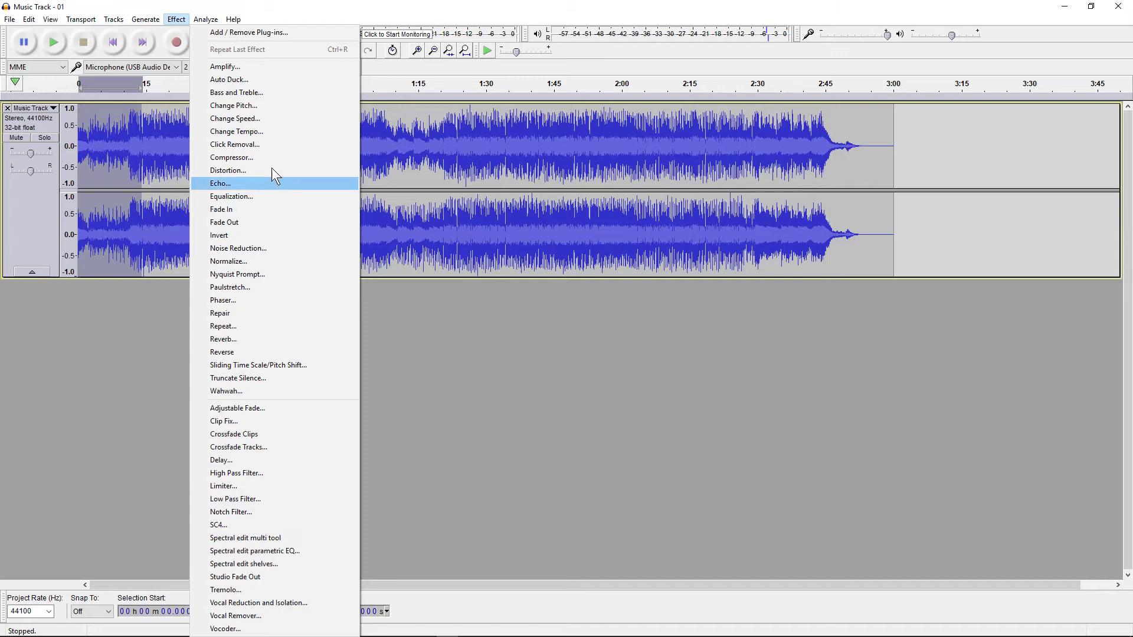
{"action": "left_click", "coordinate": [227, 209]}
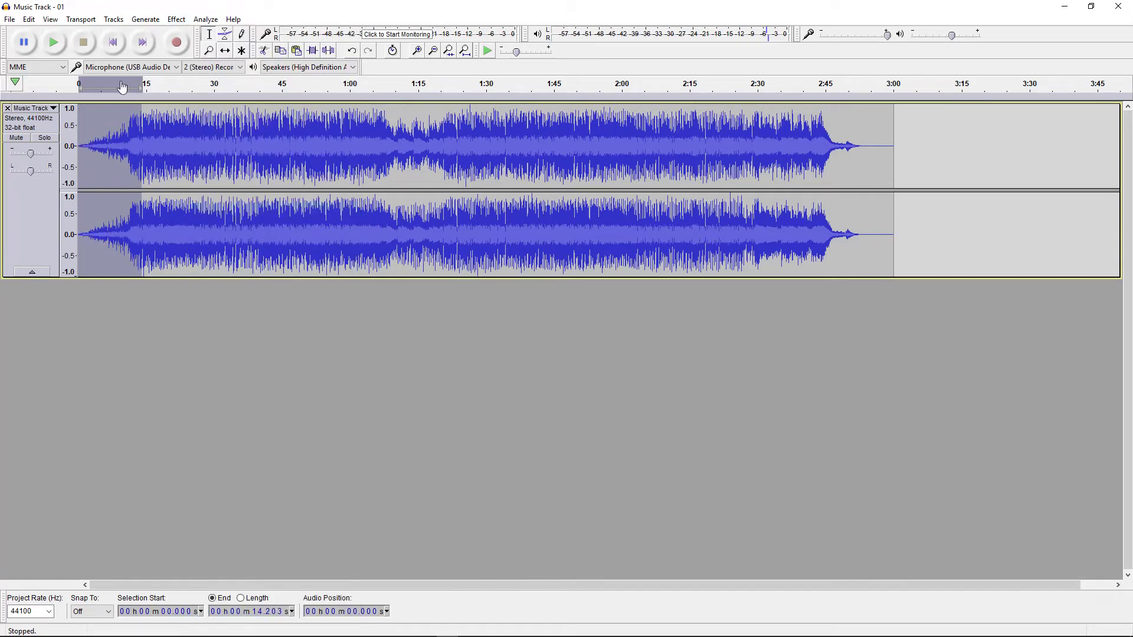
{"action": "left_click", "coordinate": [113, 38]}
{"action": "left_click", "coordinate": [53, 43]}
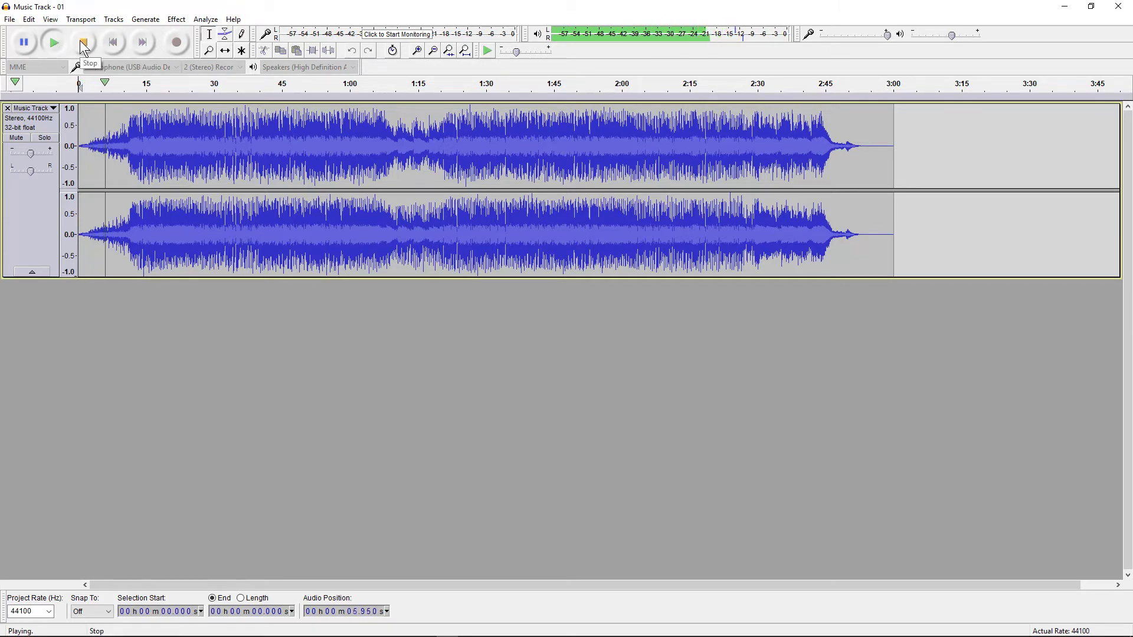
{"action": "left_click", "coordinate": [83, 42]}
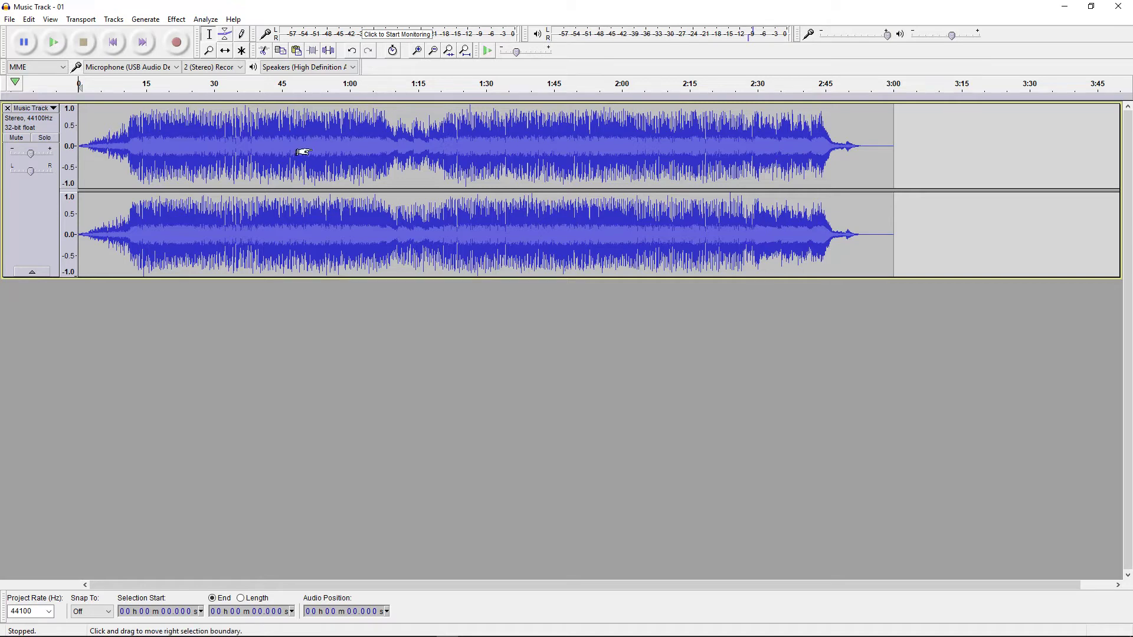
{"action": "scroll", "coordinate": [302, 151], "scroll_direction": "up", "scroll_amount": 6, "text": "ctrl"}
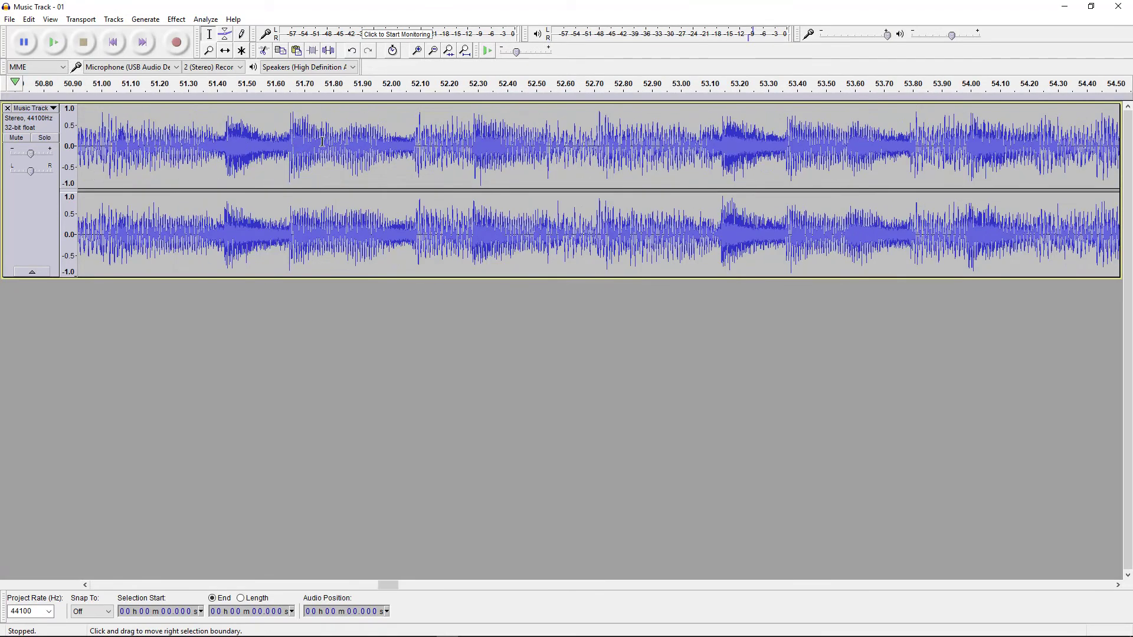
{"action": "left_click_drag", "start_coordinate": [293, 135], "coordinate": [414, 134]}
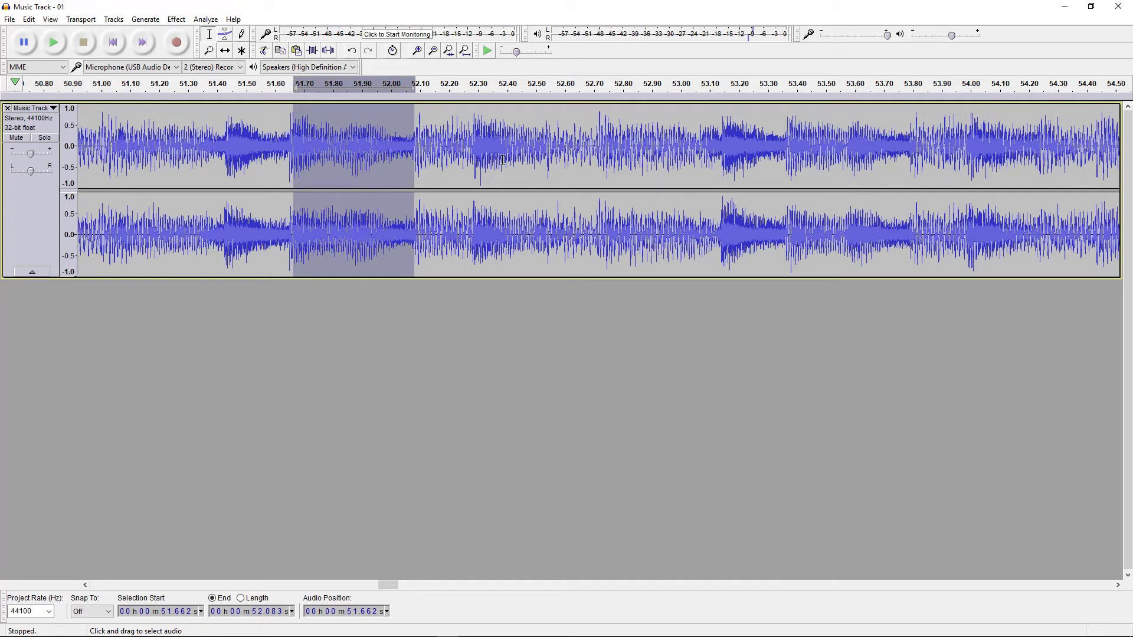
{"action": "scroll", "coordinate": [516, 163], "scroll_direction": "up", "scroll_amount": 3, "text": "ctrl"}
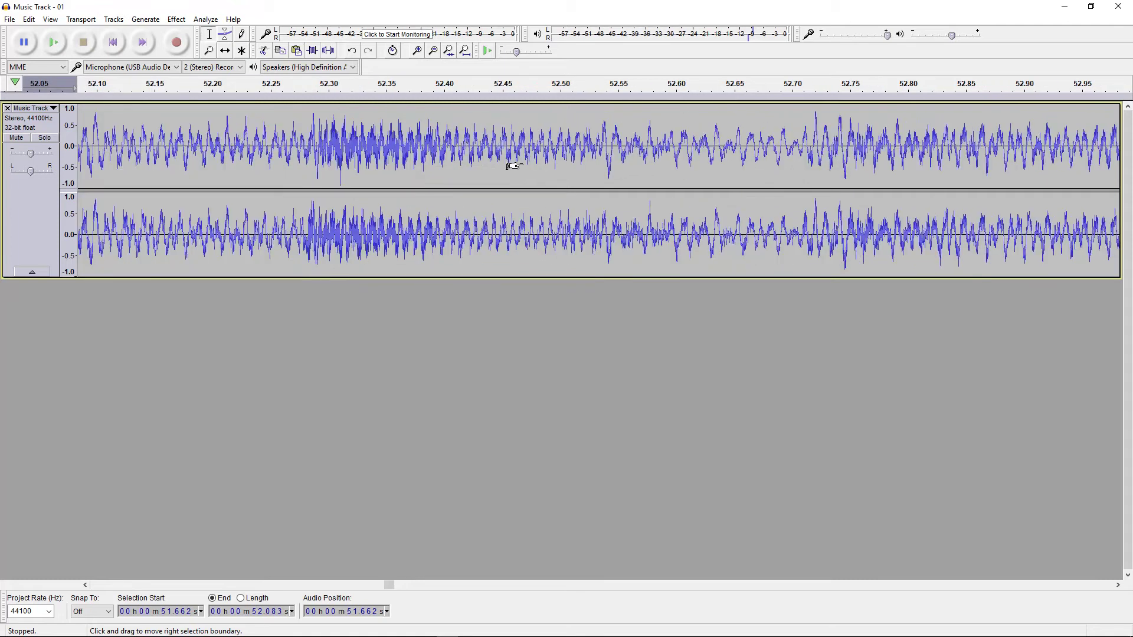
{"action": "scroll", "coordinate": [514, 166], "scroll_direction": "up", "scroll_amount": 1, "text": "ctrl"}
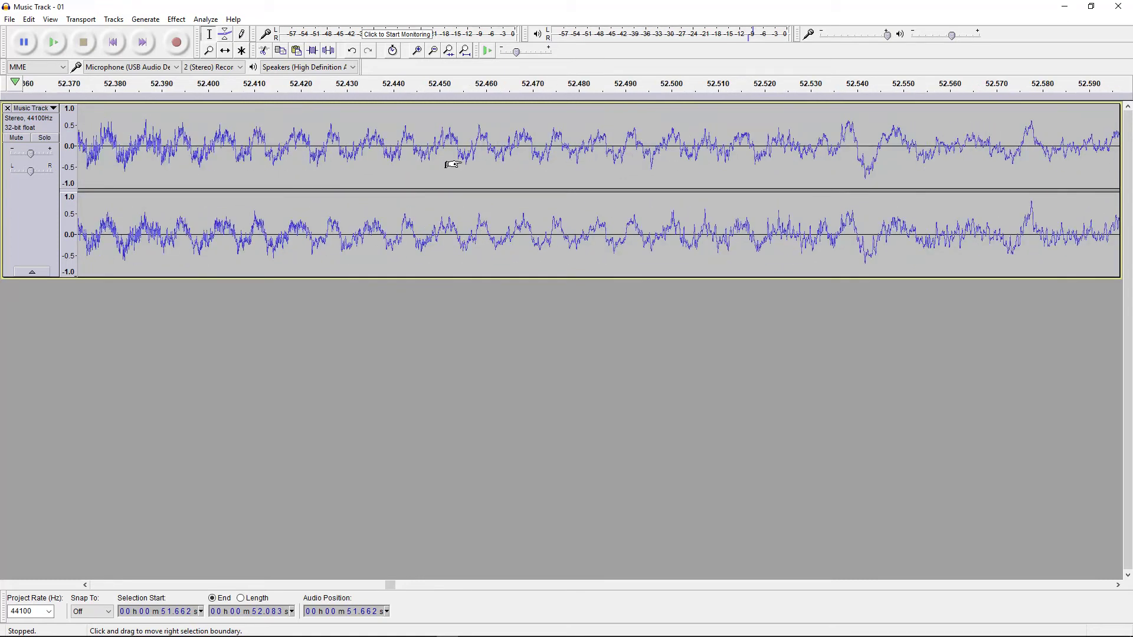
{"action": "scroll", "coordinate": [453, 164], "scroll_direction": "down", "scroll_amount": 1, "text": "ctrl"}
{"action": "scroll", "coordinate": [452, 164], "scroll_direction": "down", "scroll_amount": 1, "text": "ctrl"}
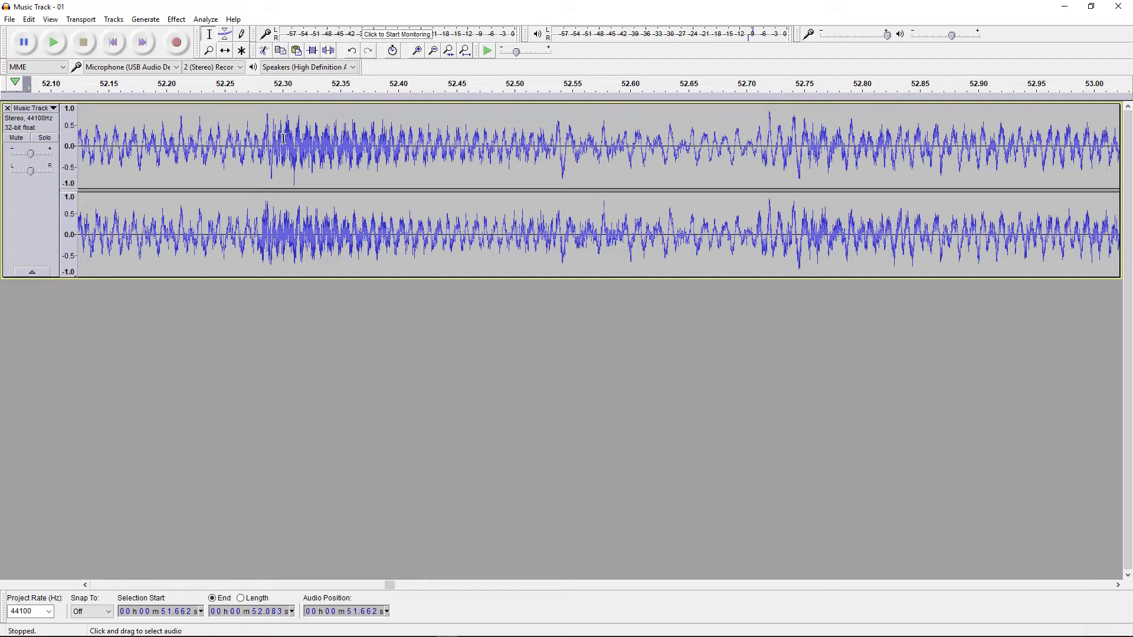
{"action": "left_click_drag", "start_coordinate": [271, 139], "coordinate": [406, 135]}
{"action": "left_click_drag", "start_coordinate": [476, 134], "coordinate": [952, 137]}
{"action": "left_click", "coordinate": [518, 148]}
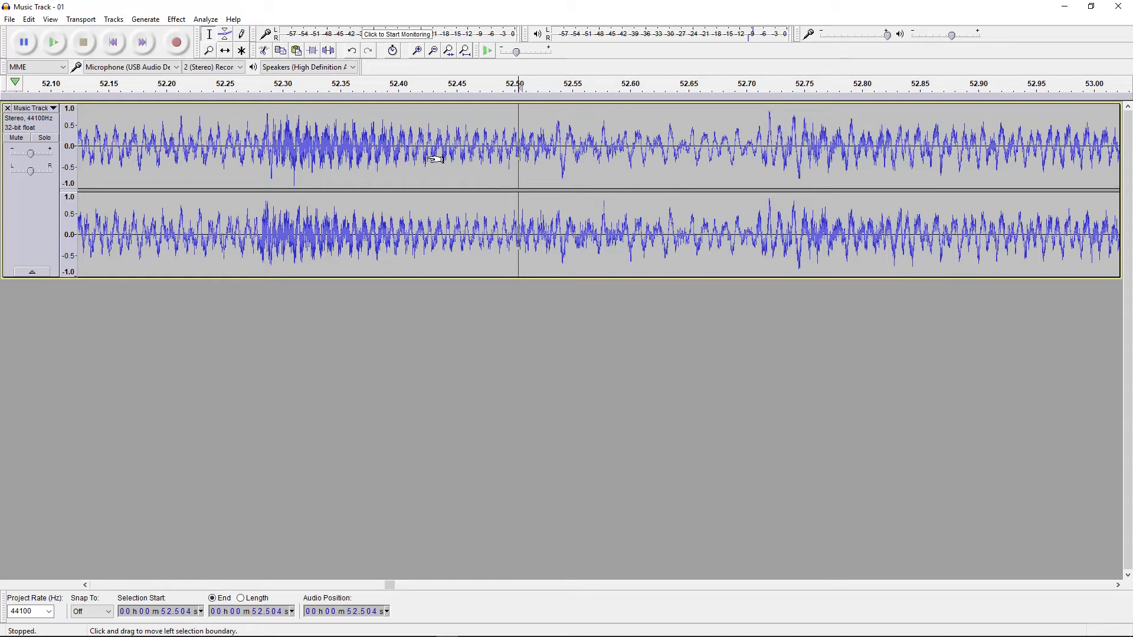
{"action": "scroll", "coordinate": [435, 160], "scroll_direction": "down", "scroll_amount": 3}
{"action": "scroll", "coordinate": [435, 160], "scroll_direction": "down", "scroll_amount": 5}
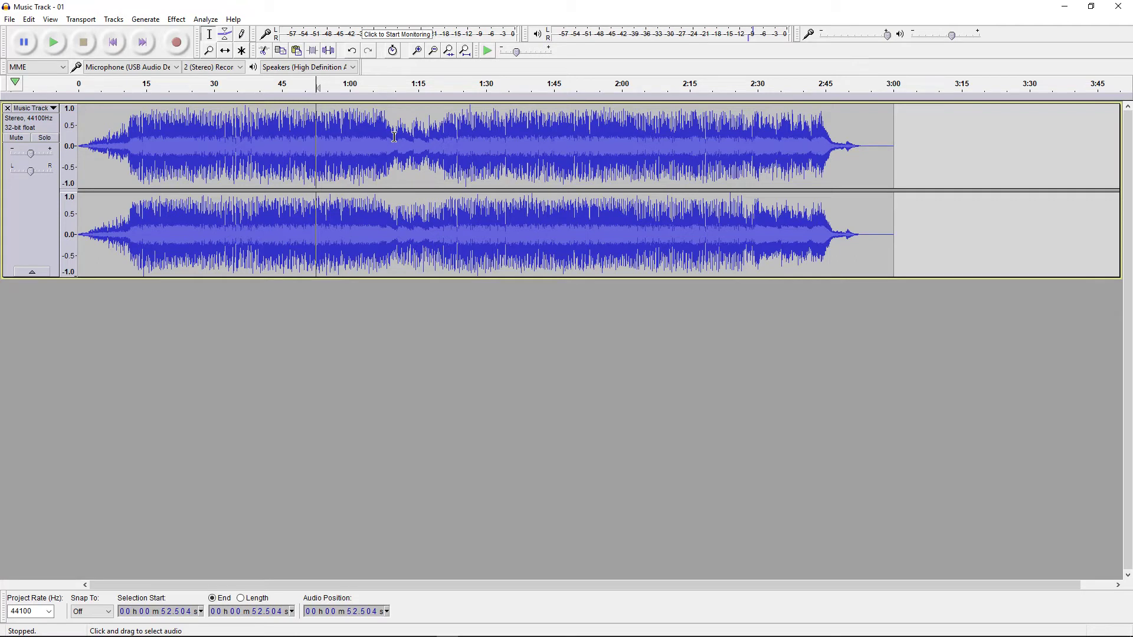
Audition 1:10–1:28, then cut everything from about 1:17 to the song's end
{"action": "left_click_drag", "start_coordinate": [394, 137], "coordinate": [478, 140]}
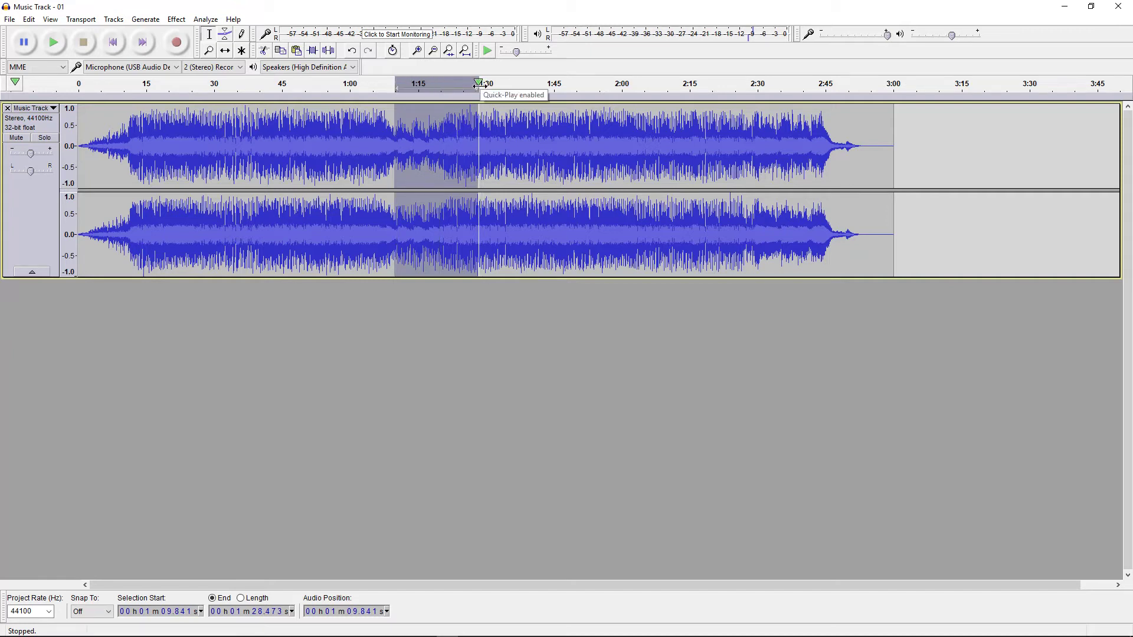
{"action": "key", "text": "space"}
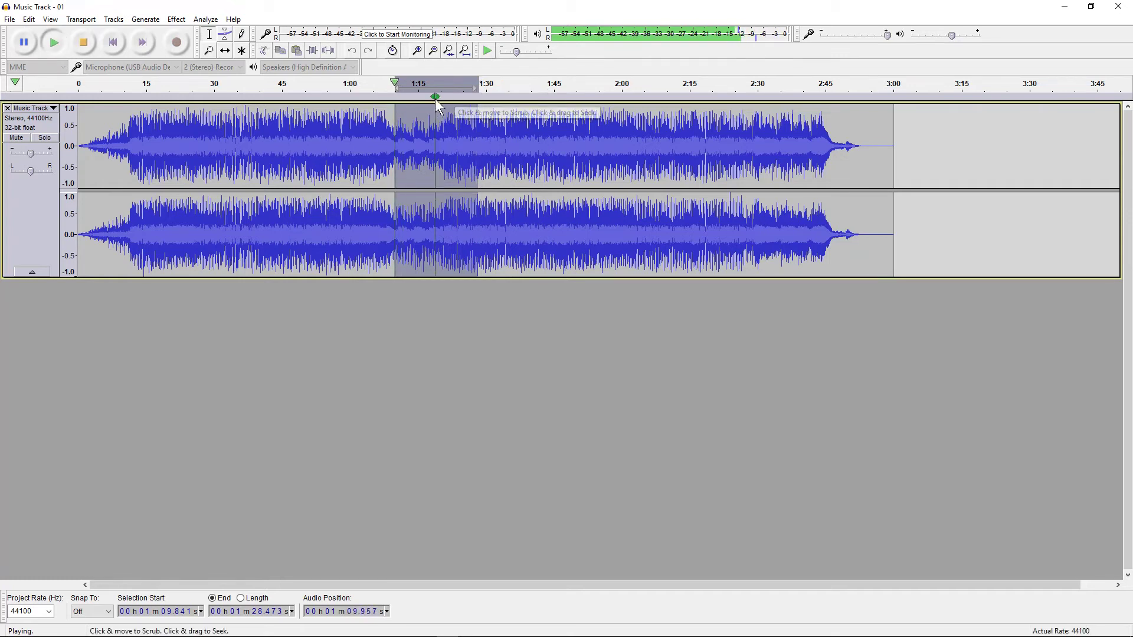
{"action": "left_click", "coordinate": [84, 41]}
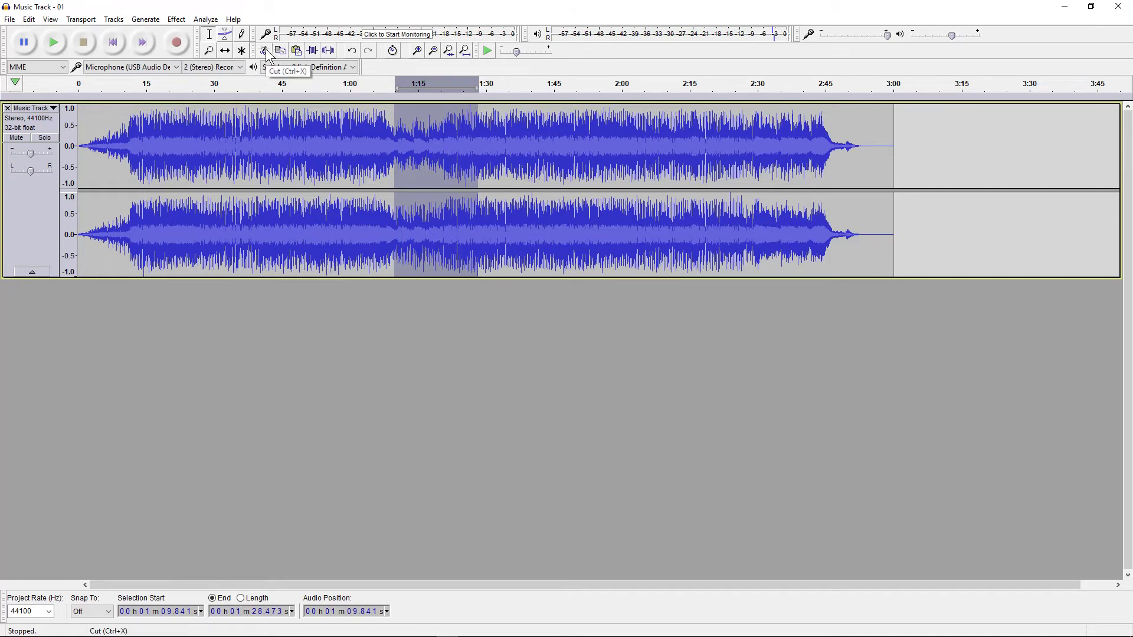
{"action": "left_click", "coordinate": [472, 183]}
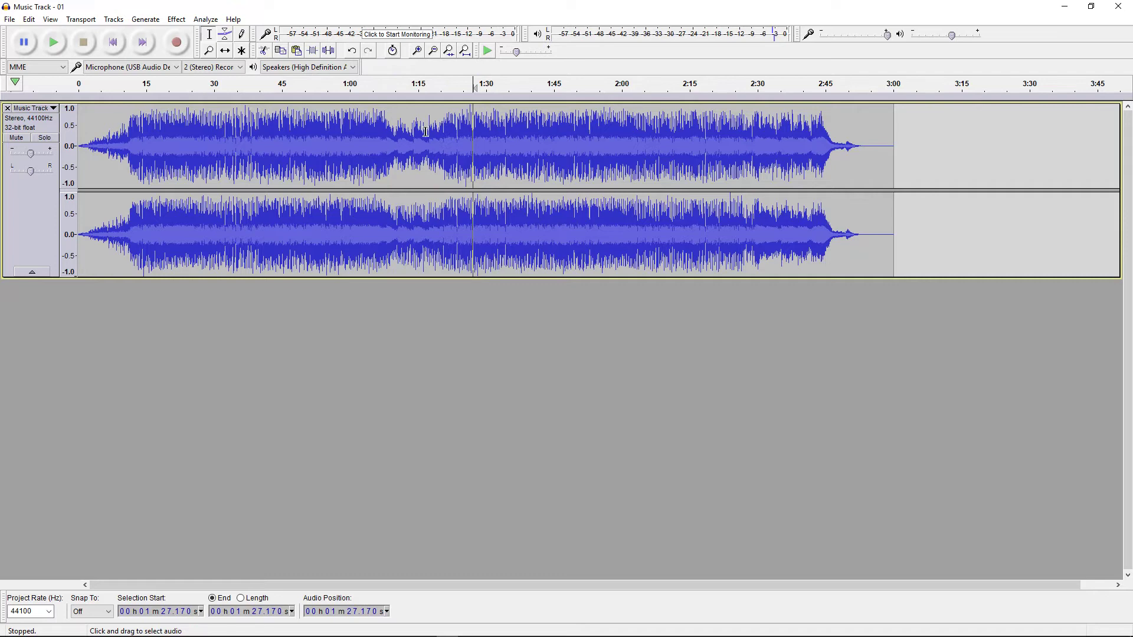
{"action": "left_click_drag", "start_coordinate": [427, 131], "coordinate": [914, 131]}
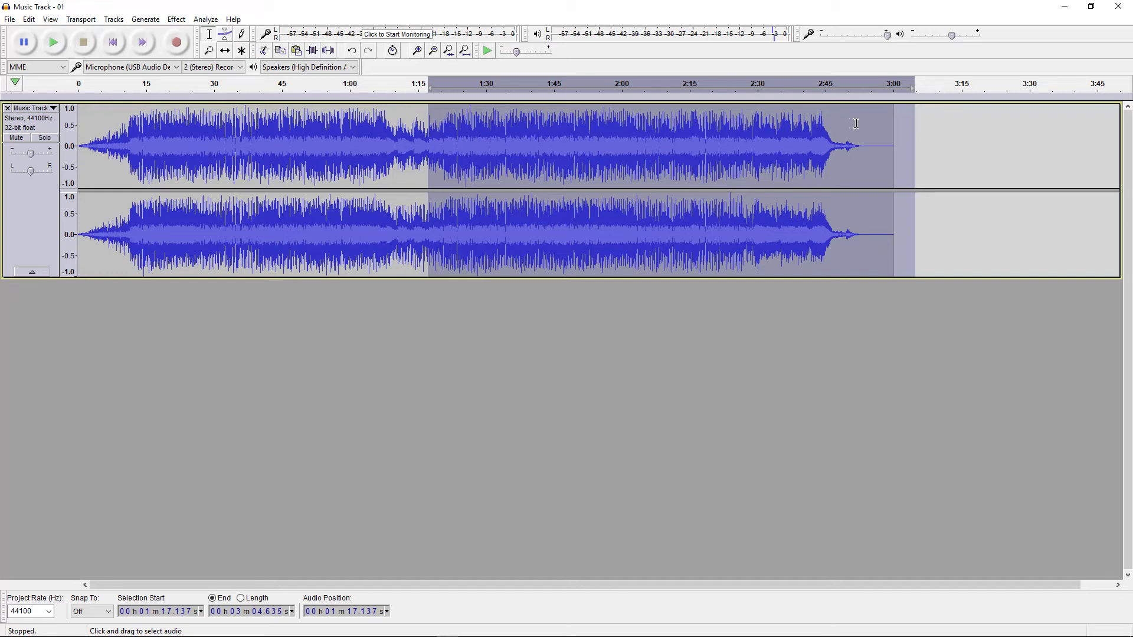
{"action": "left_click", "coordinate": [265, 53]}
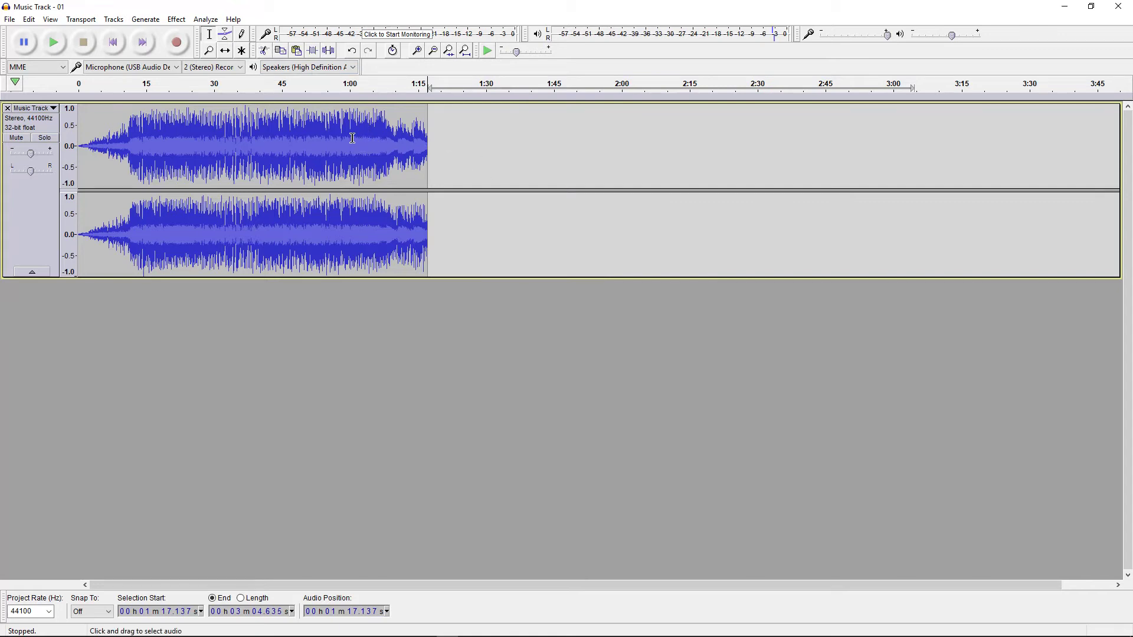
Apply Fade Out to 1:02.9–1:17.7 and play from about 1:03 to hear it
{"action": "left_click", "coordinate": [371, 136]}
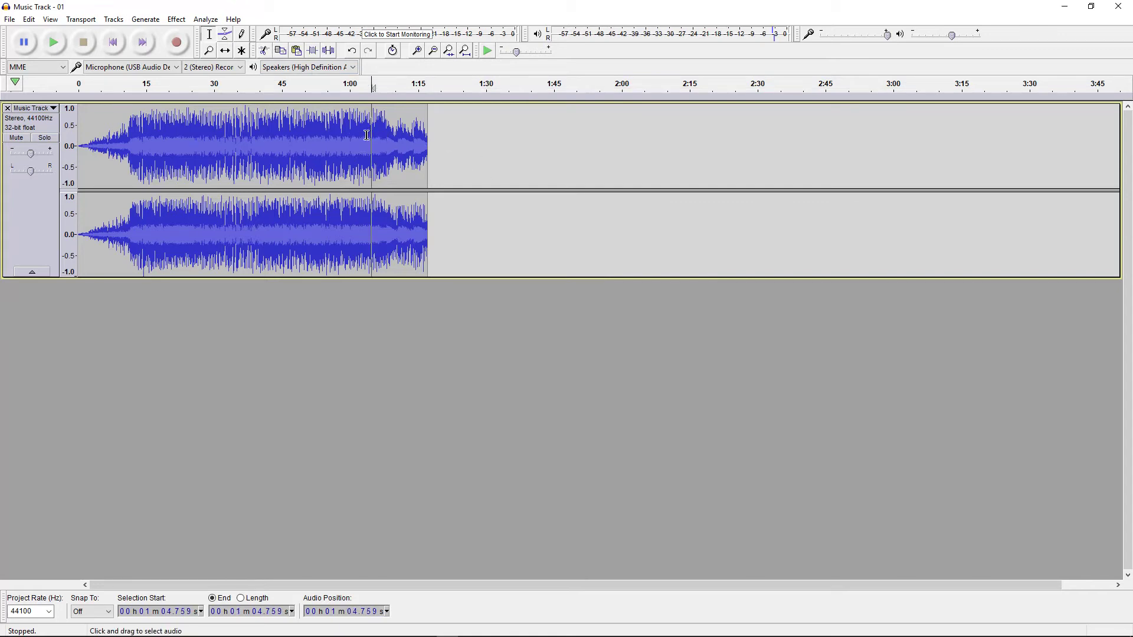
{"action": "left_click_drag", "start_coordinate": [363, 134], "coordinate": [431, 136]}
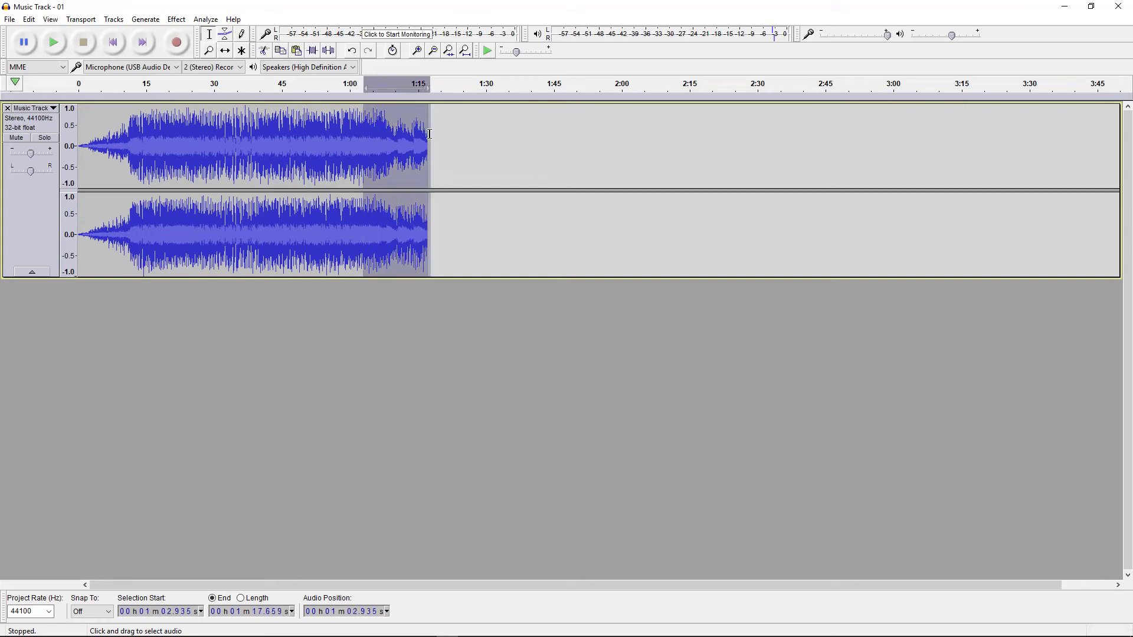
{"action": "left_click", "coordinate": [178, 19]}
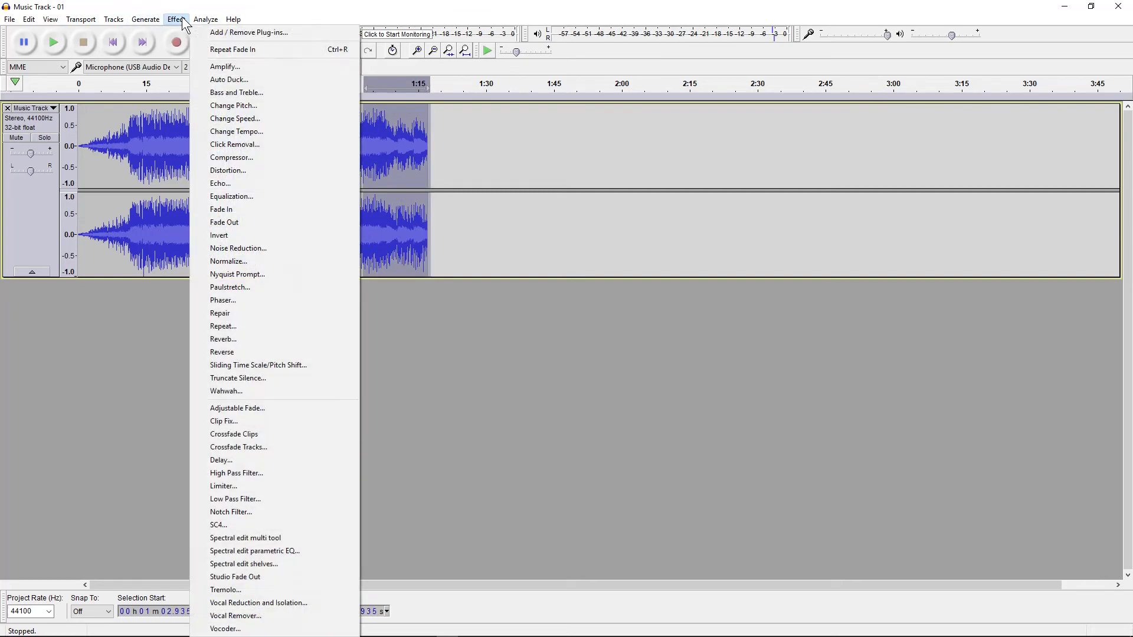
{"action": "left_click", "coordinate": [246, 221]}
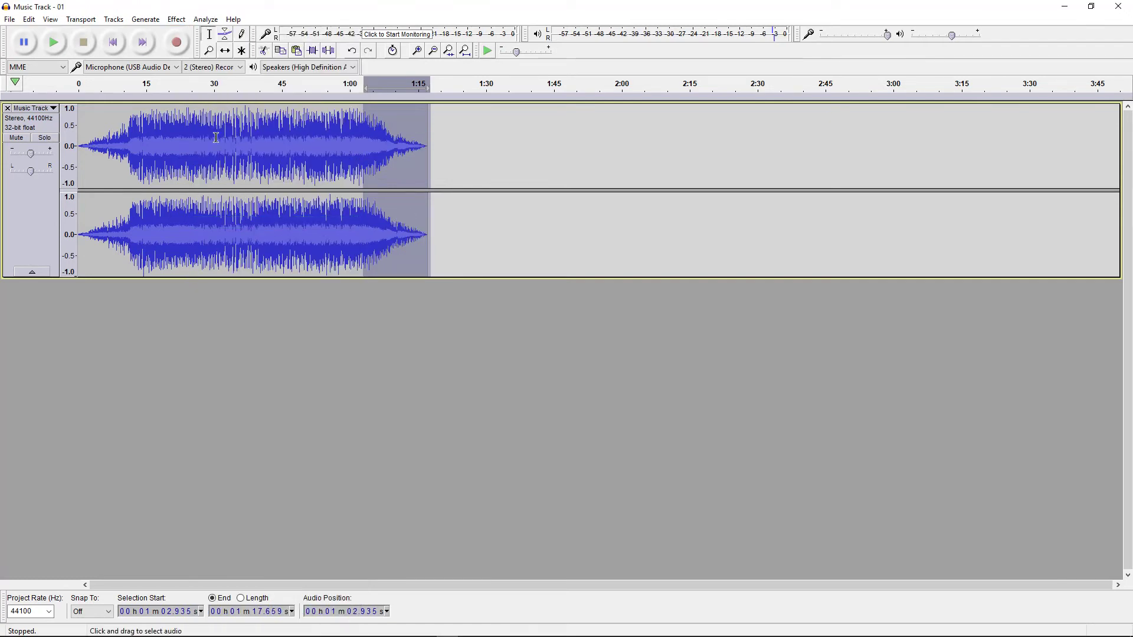
{"action": "left_click", "coordinate": [365, 137]}
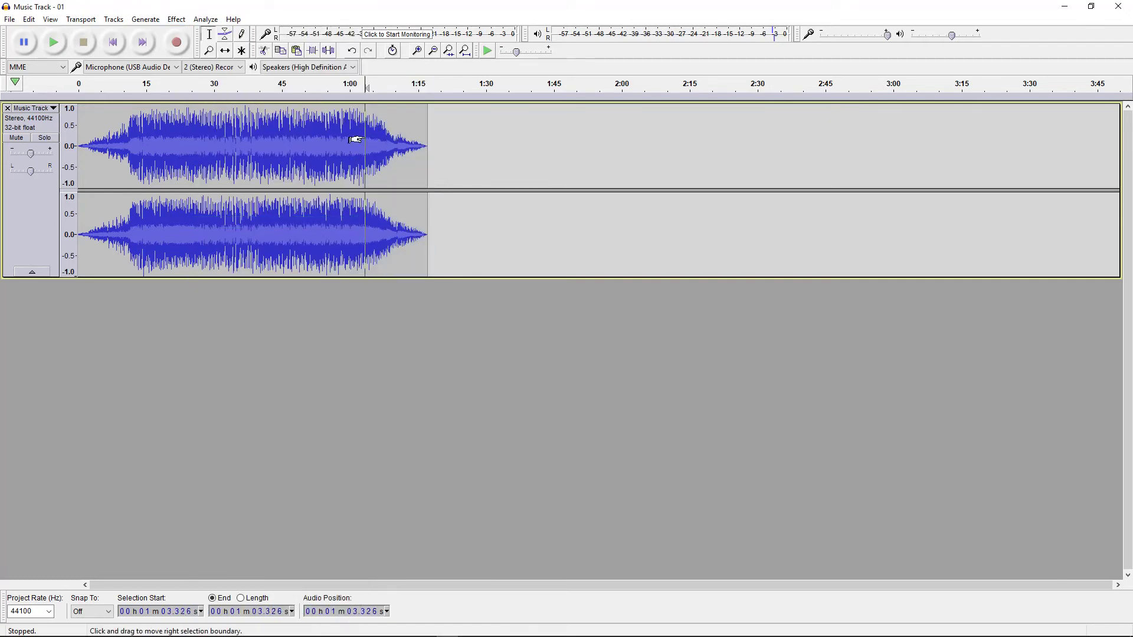
{"action": "left_click", "coordinate": [58, 40]}
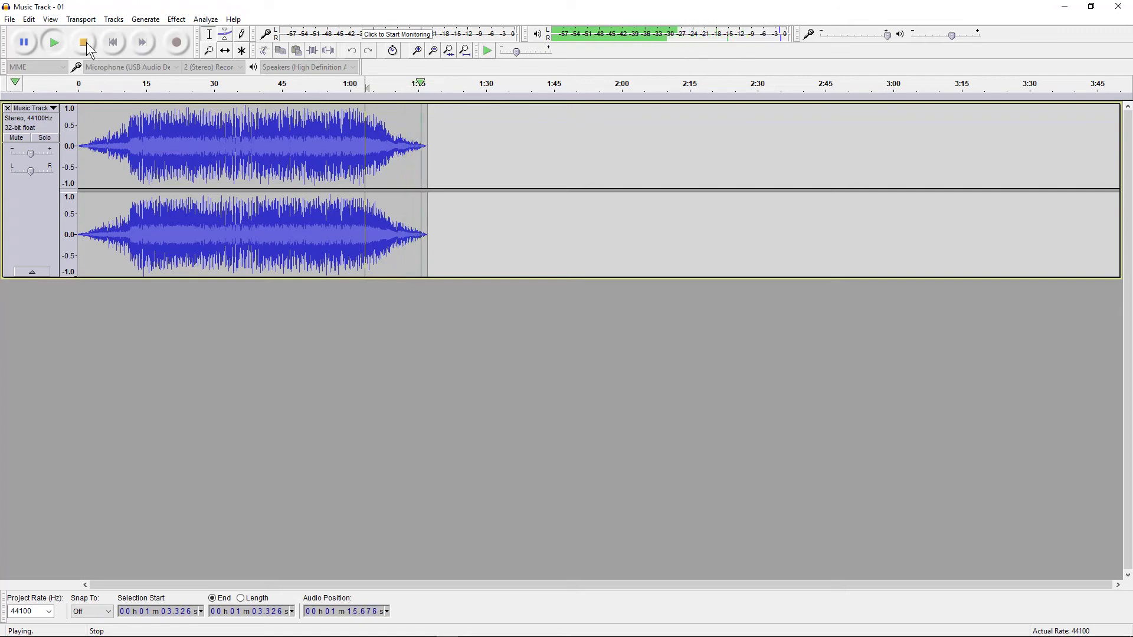
{"action": "left_click", "coordinate": [85, 42]}
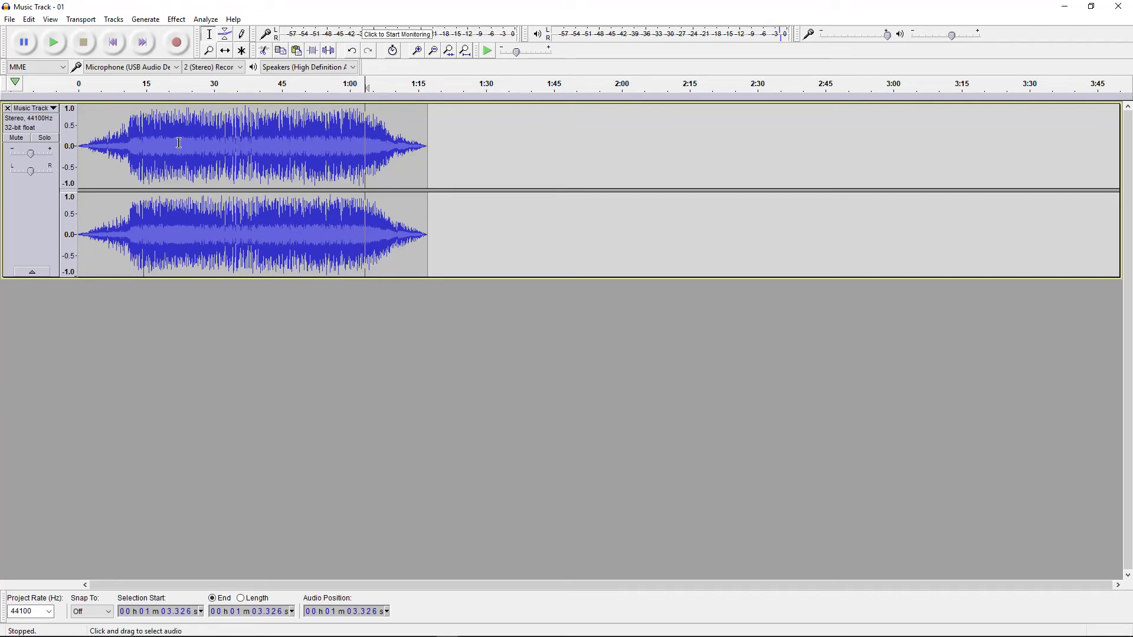
Nudge the Play-at-Speed slider above normal and preview the song from the start
{"action": "left_click_drag", "start_coordinate": [269, 143], "coordinate": [129, 147]}
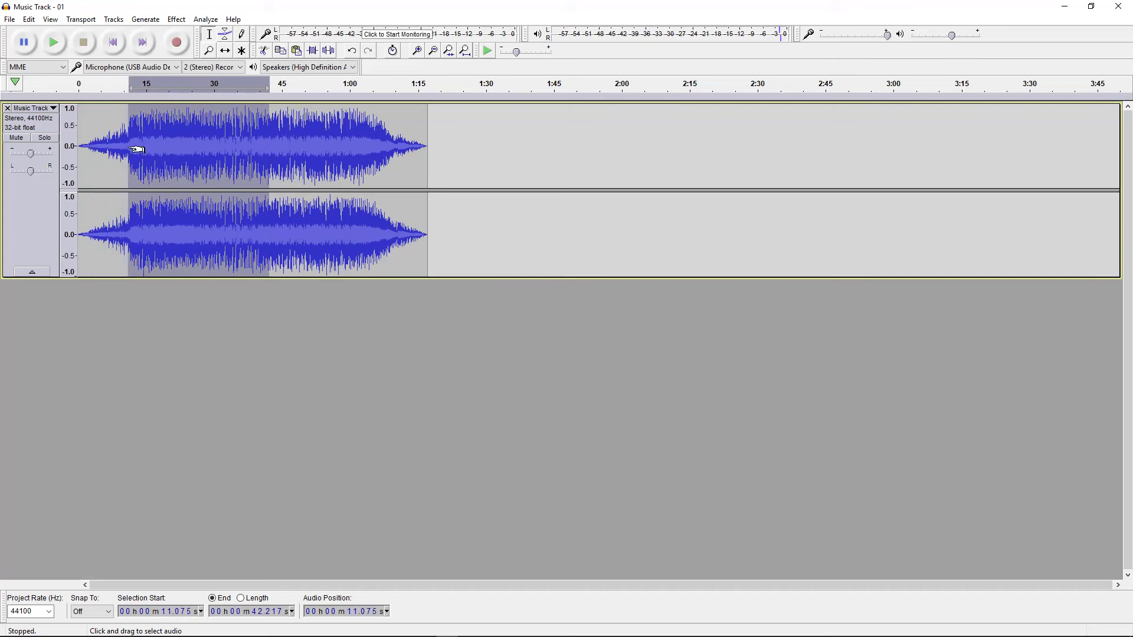
{"action": "left_click", "coordinate": [118, 40]}
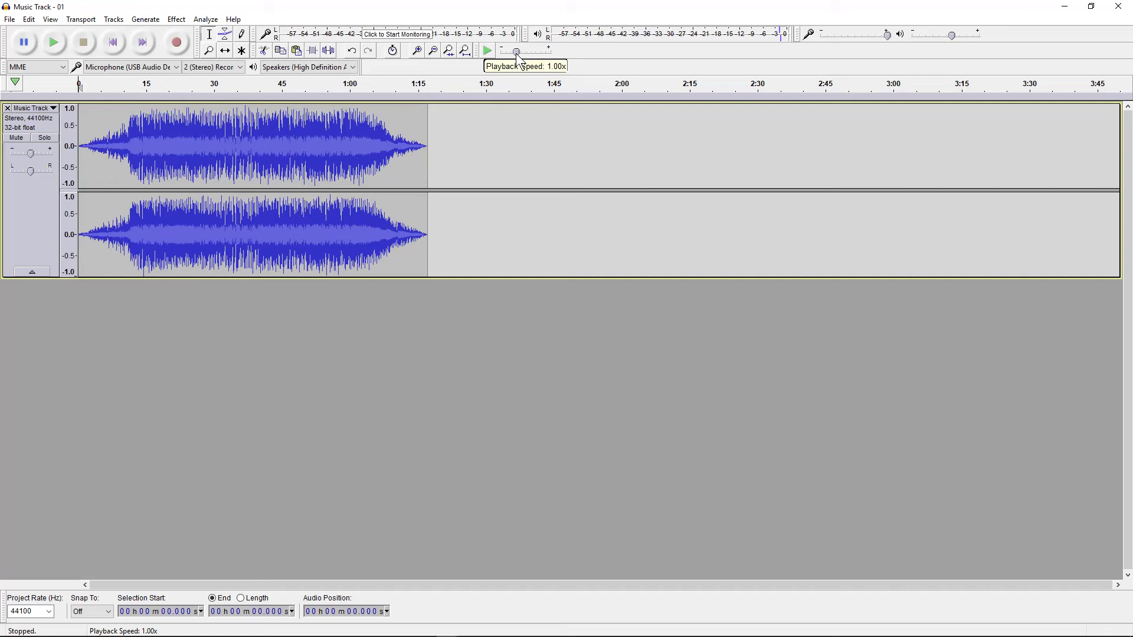
{"action": "left_click_drag", "start_coordinate": [517, 53], "coordinate": [518, 53]}
{"action": "left_click", "coordinate": [487, 51]}
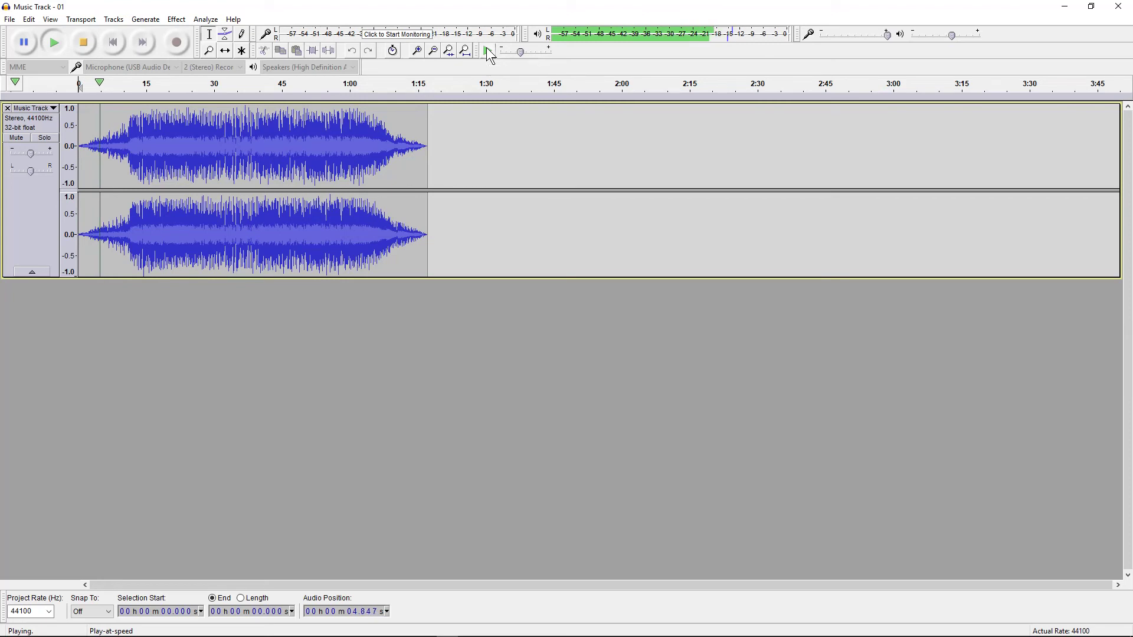
{"action": "left_click", "coordinate": [84, 44]}
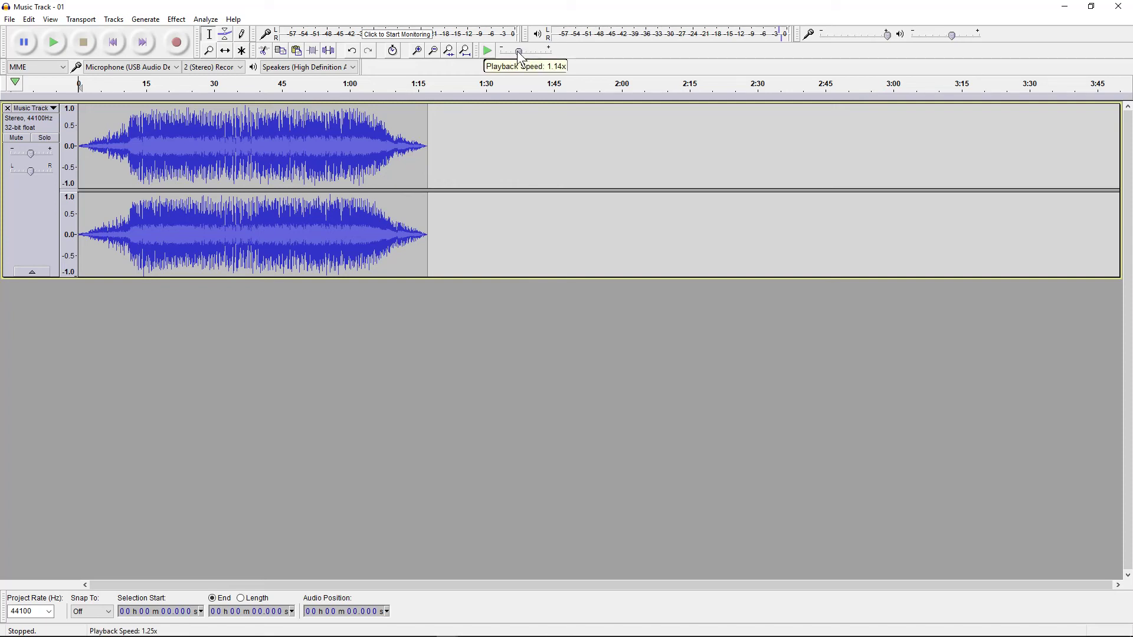
{"action": "left_click_drag", "start_coordinate": [517, 52], "coordinate": [515, 52]}
Enter 1 in the Playback Speed dialog to restore 1.00x speed
{"action": "double_click", "coordinate": [533, 52]}
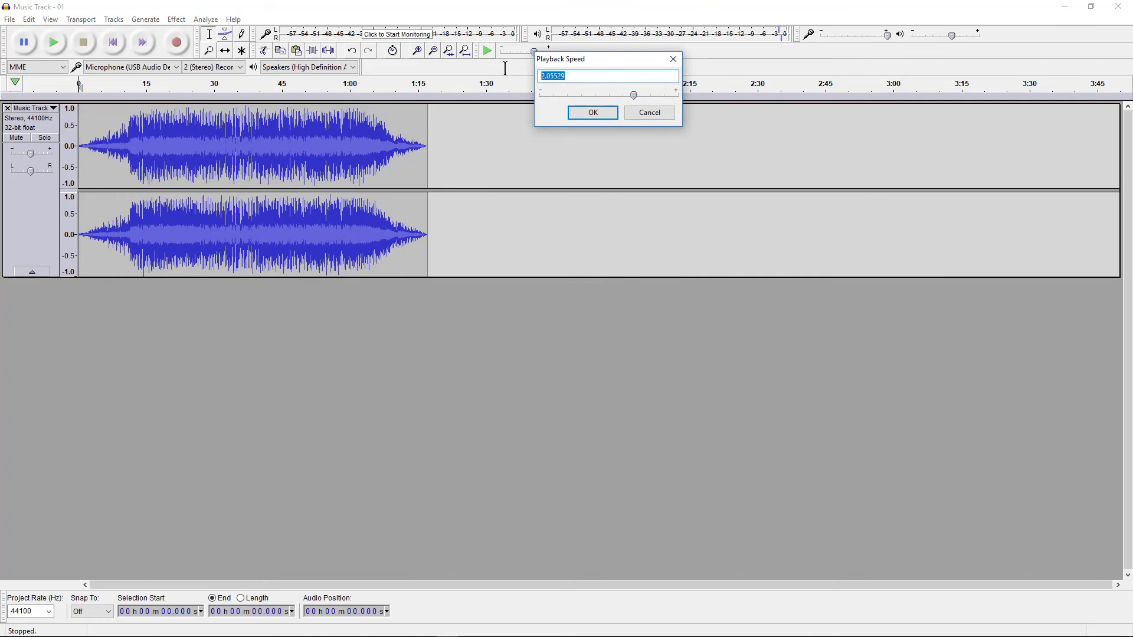
{"action": "type", "text": "1"}
{"action": "left_click", "coordinate": [579, 115]}
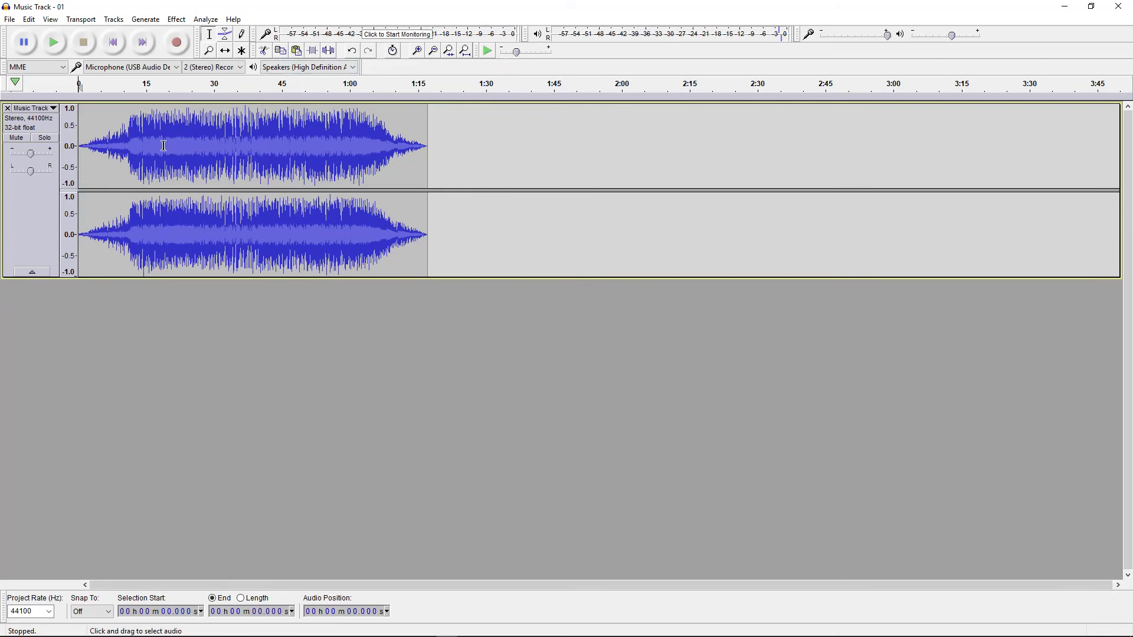
Select the Envelope Tool (F2) in the Tools toolbar
{"action": "left_click", "coordinate": [226, 37]}
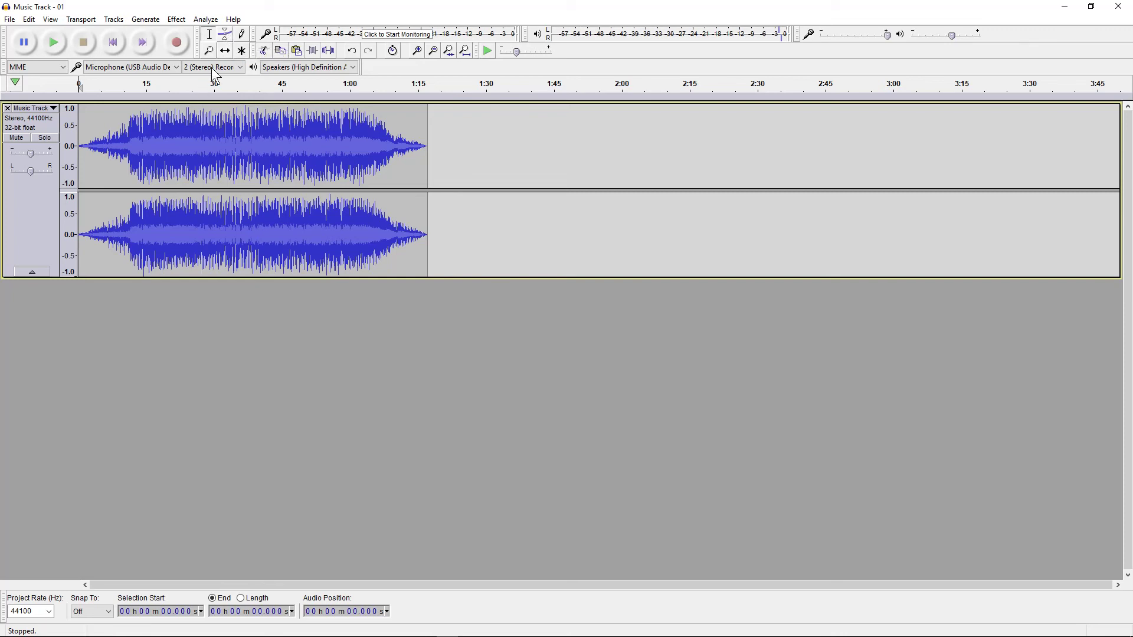